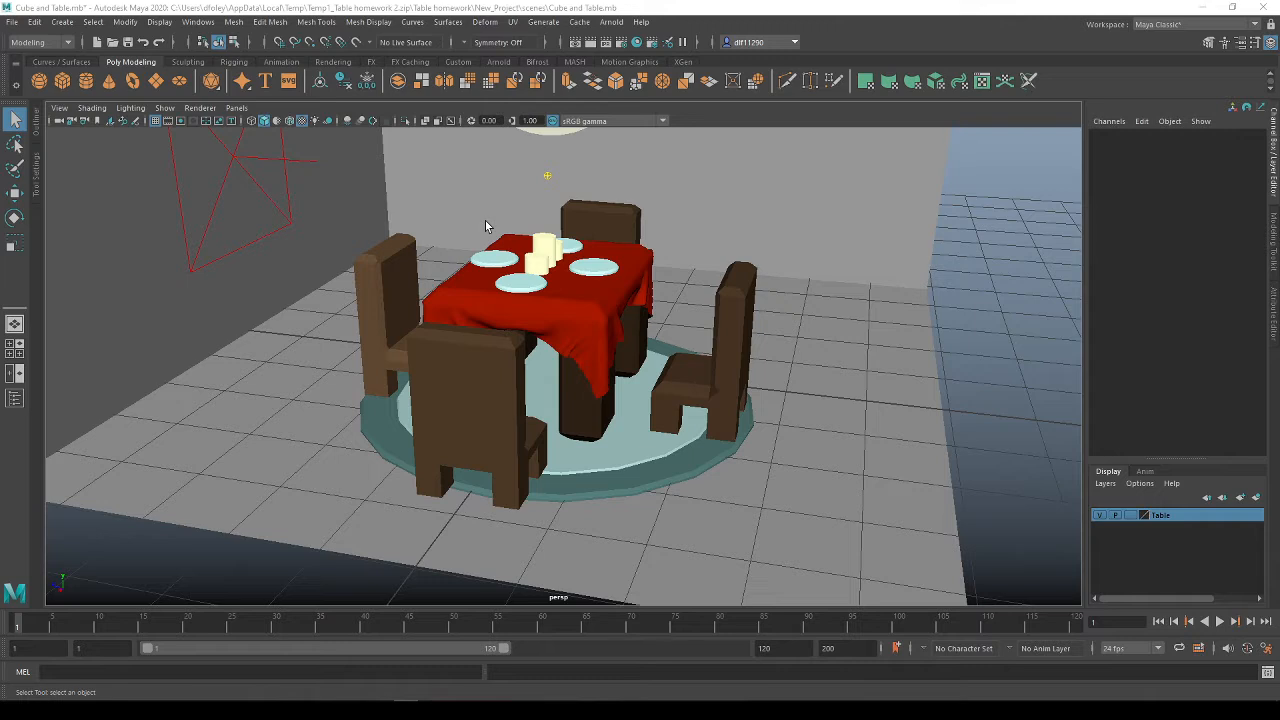
# Open the Render Settings and set the output image format to tif
pyautogui.click(200, 23)
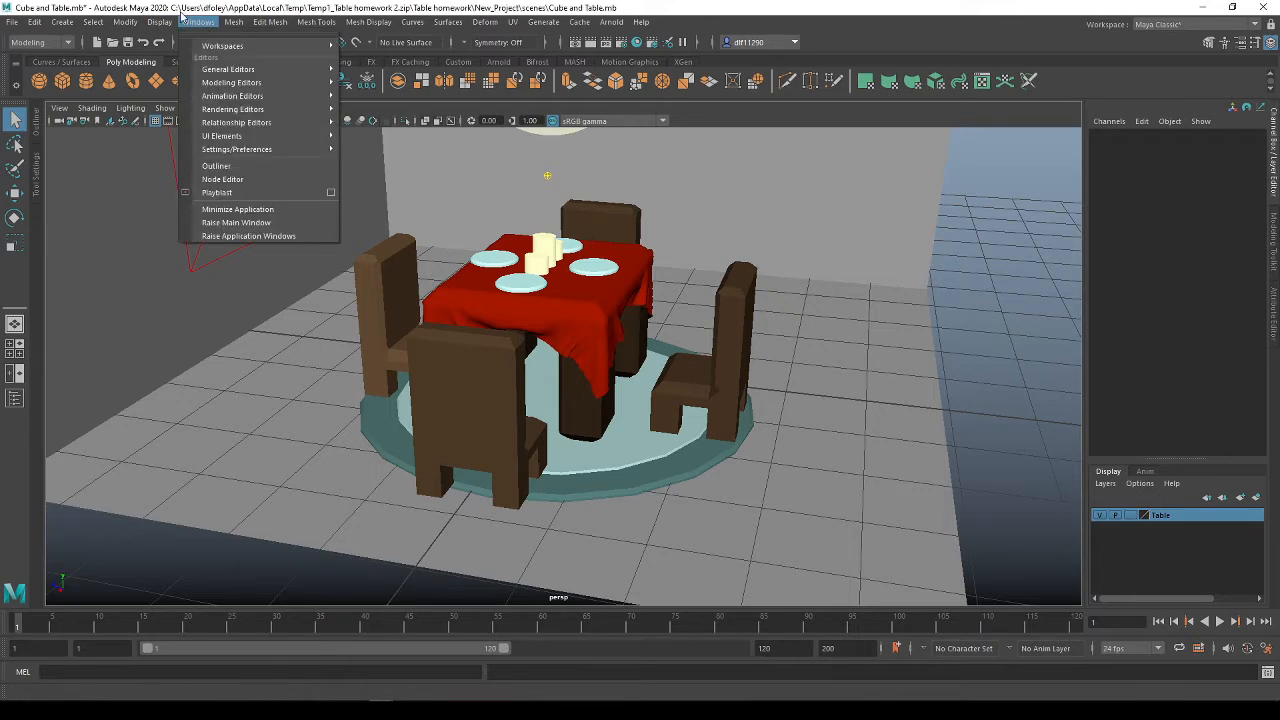
pyautogui.moveTo(215, 109)
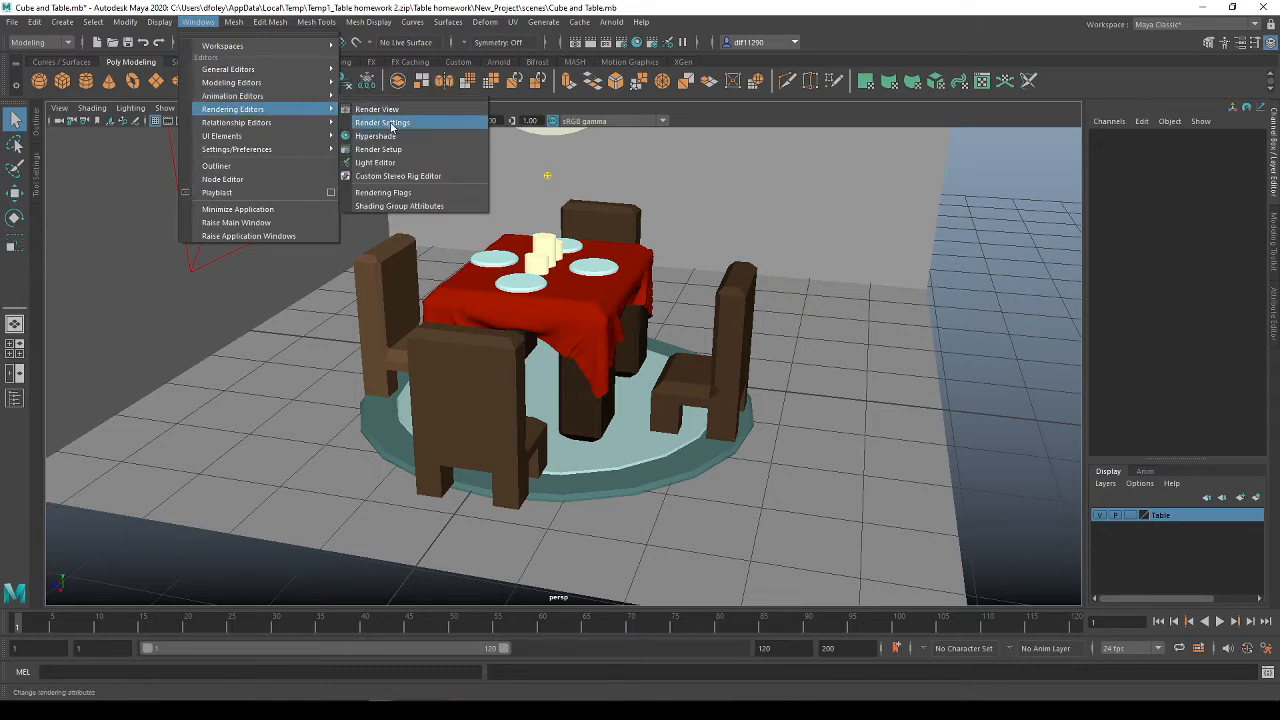
pyautogui.click(378, 136)
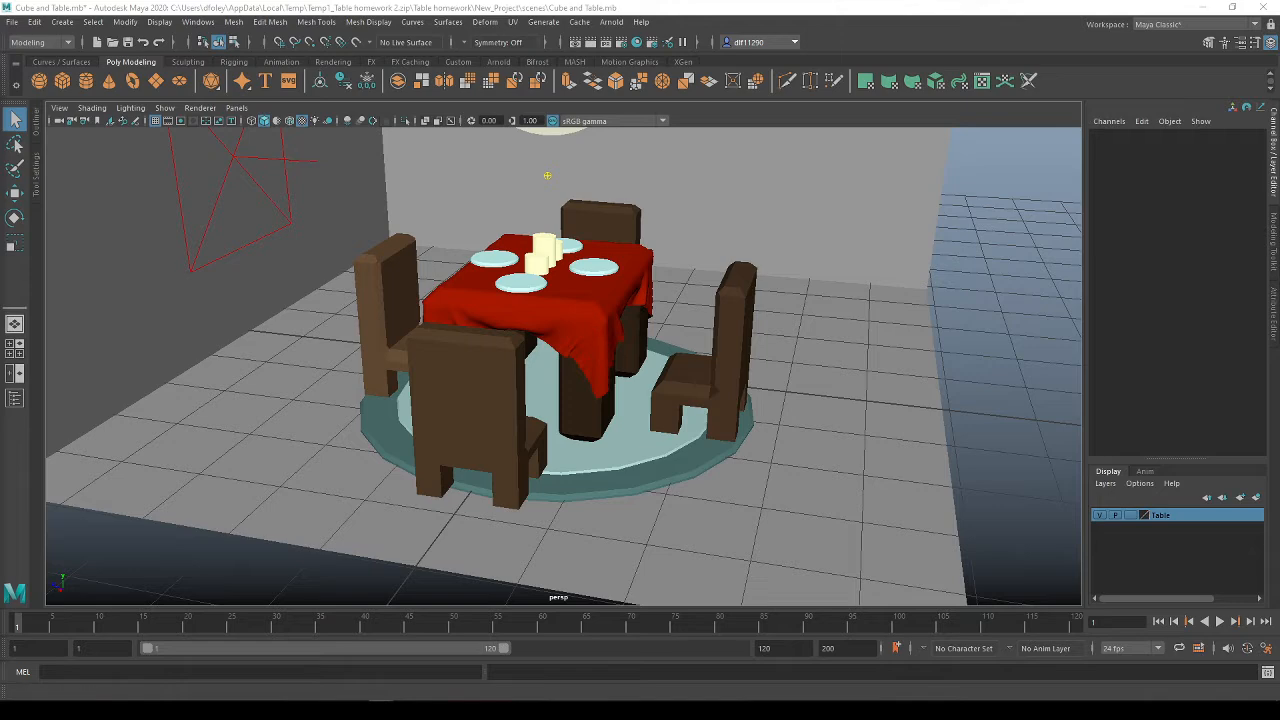
pyautogui.moveTo(508, 78); pyautogui.dragTo(409, 41)
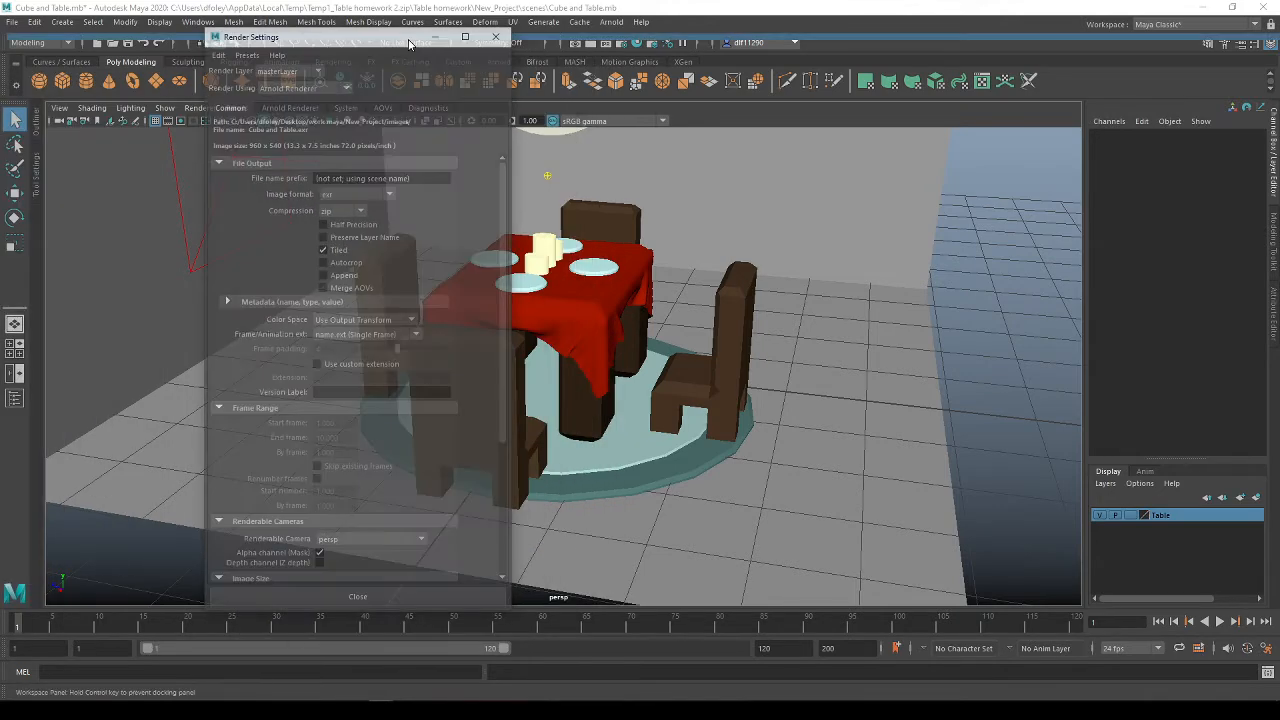
pyautogui.click(360, 194)
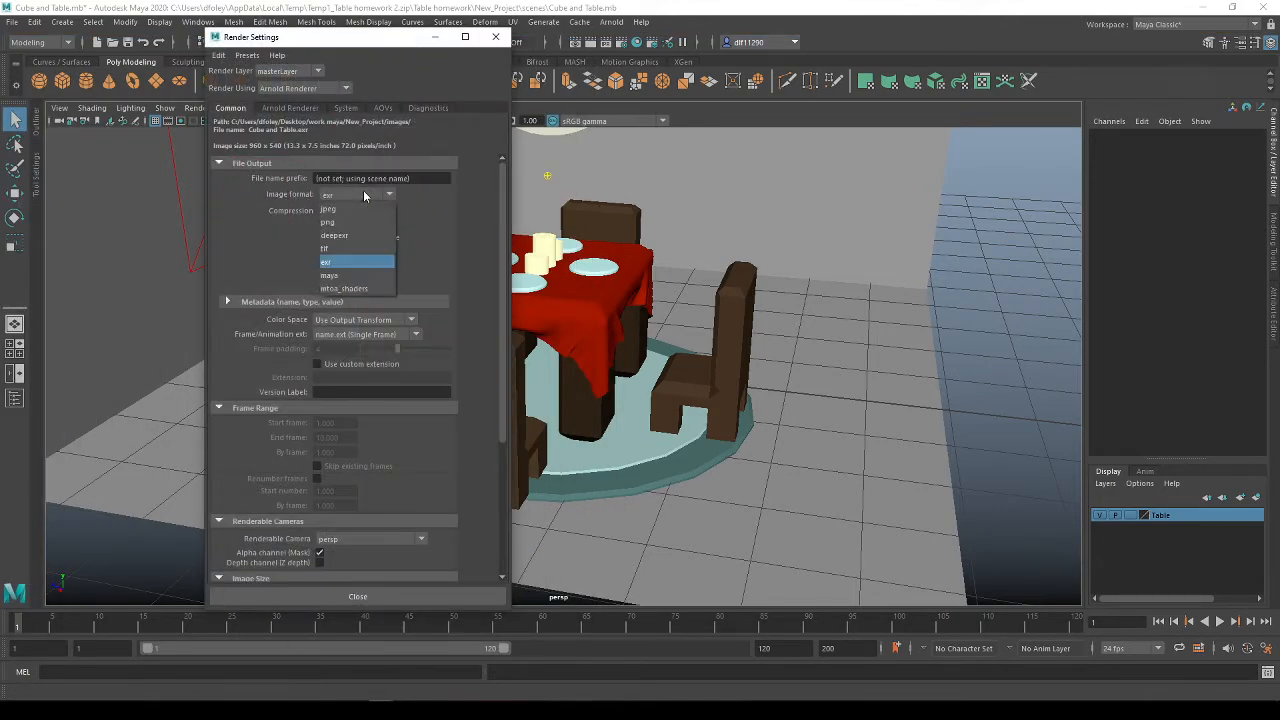
pyautogui.click(367, 251)
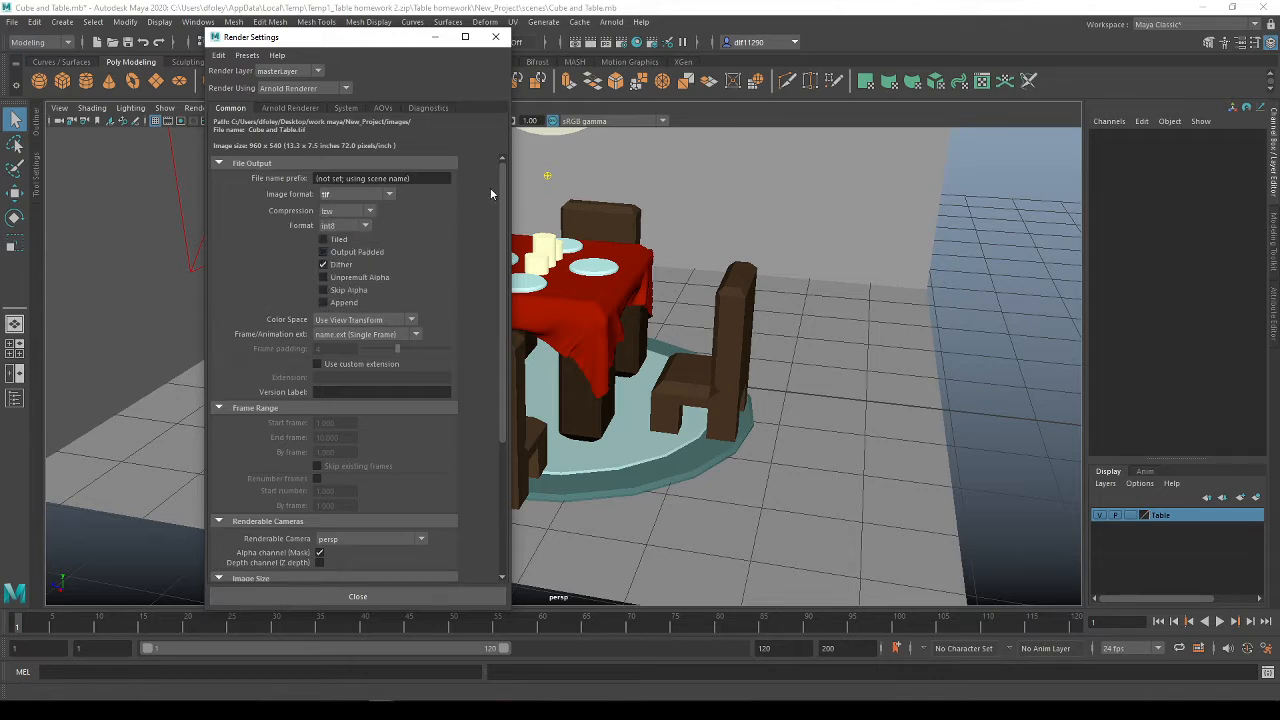
# Set the size units of the render image to pixels
pyautogui.moveTo(505, 181); pyautogui.dragTo(487, 315)
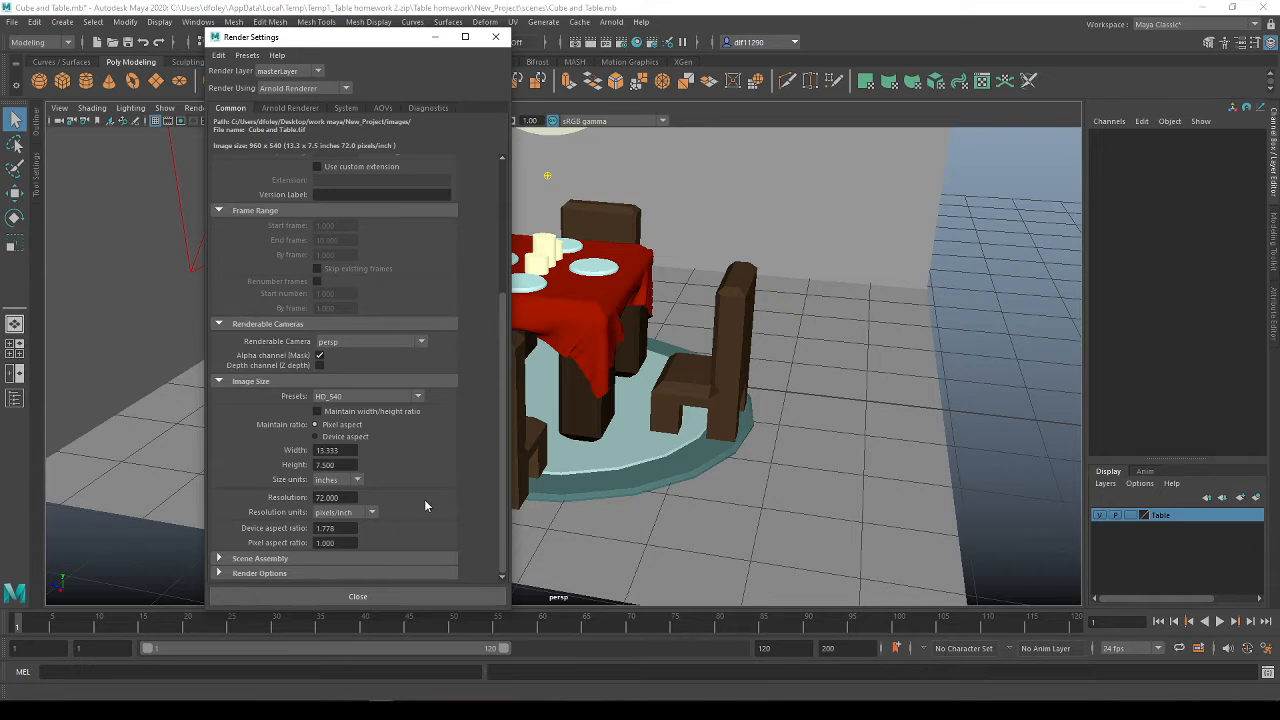
pyautogui.click(350, 481)
pyautogui.click(345, 495)
pyautogui.moveTo(380, 40); pyautogui.dragTo(302, 34)
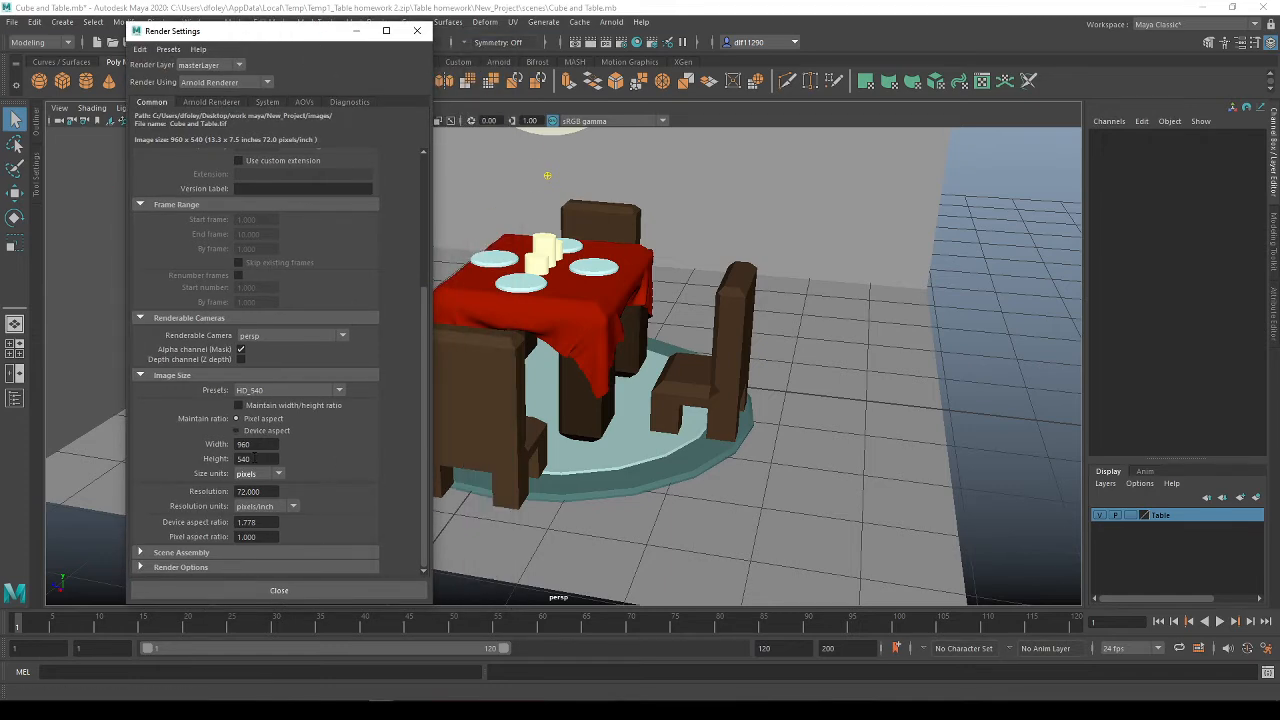
# Turn on Maintain width/height ratio and set the image width to 4000 pixels
pyautogui.click(238, 406)
pyautogui.click(259, 444)
pyautogui.doubleClick(258, 444)
pyautogui.write('4000')
pyautogui.click(275, 458)
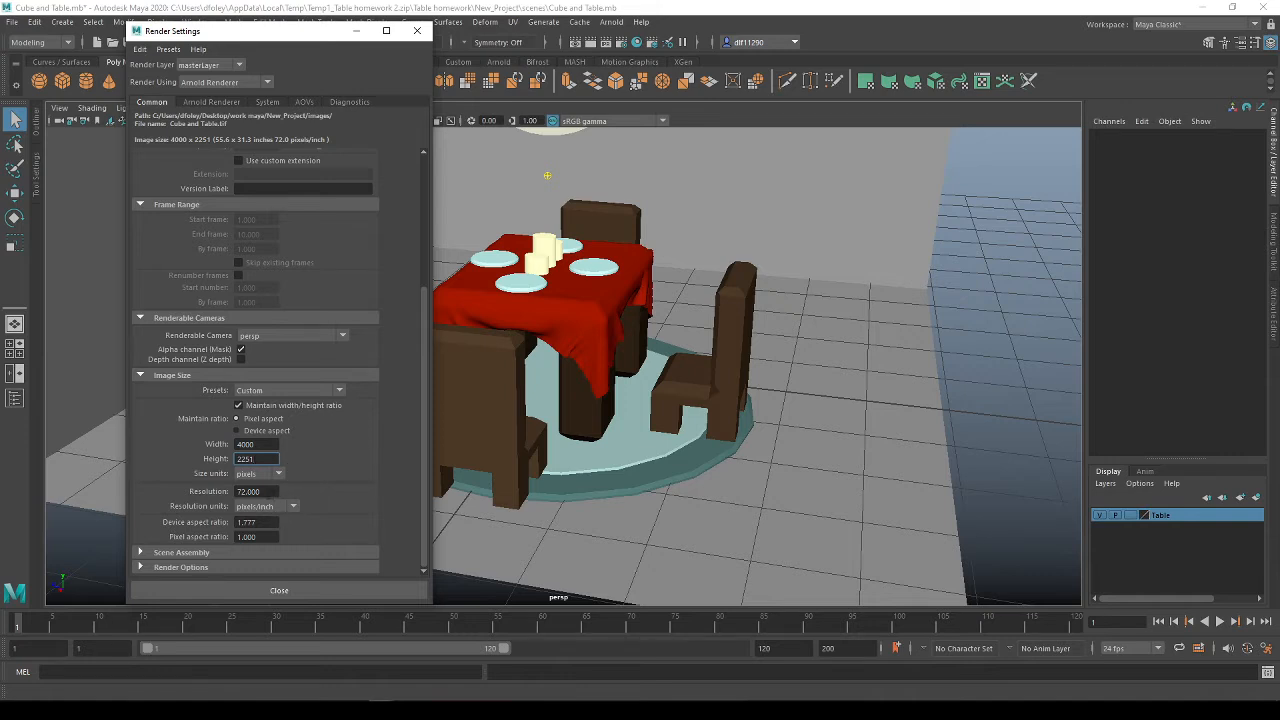
# Set the render resolution to 300 pixels/inch and close the Render Settings
pyautogui.press('Tab')
pyautogui.write('3')
pyautogui.scroll(1, 290, 494)
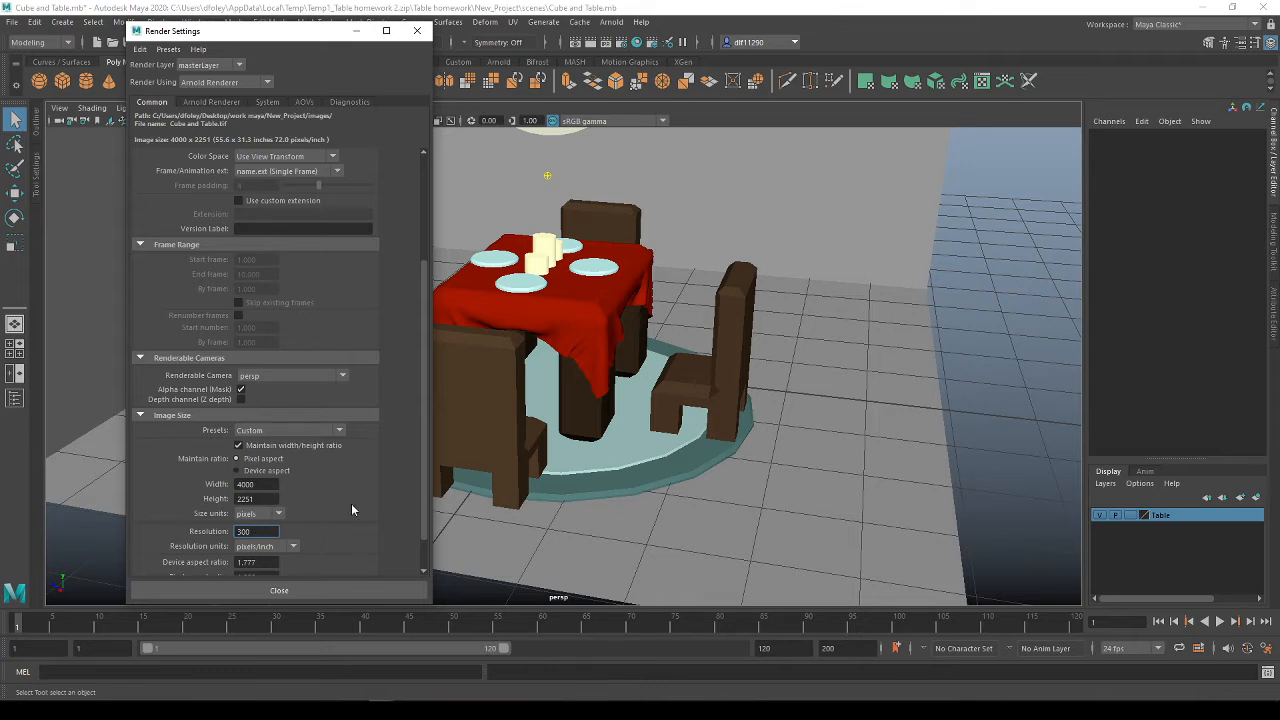
pyautogui.scroll(3, 351, 509)
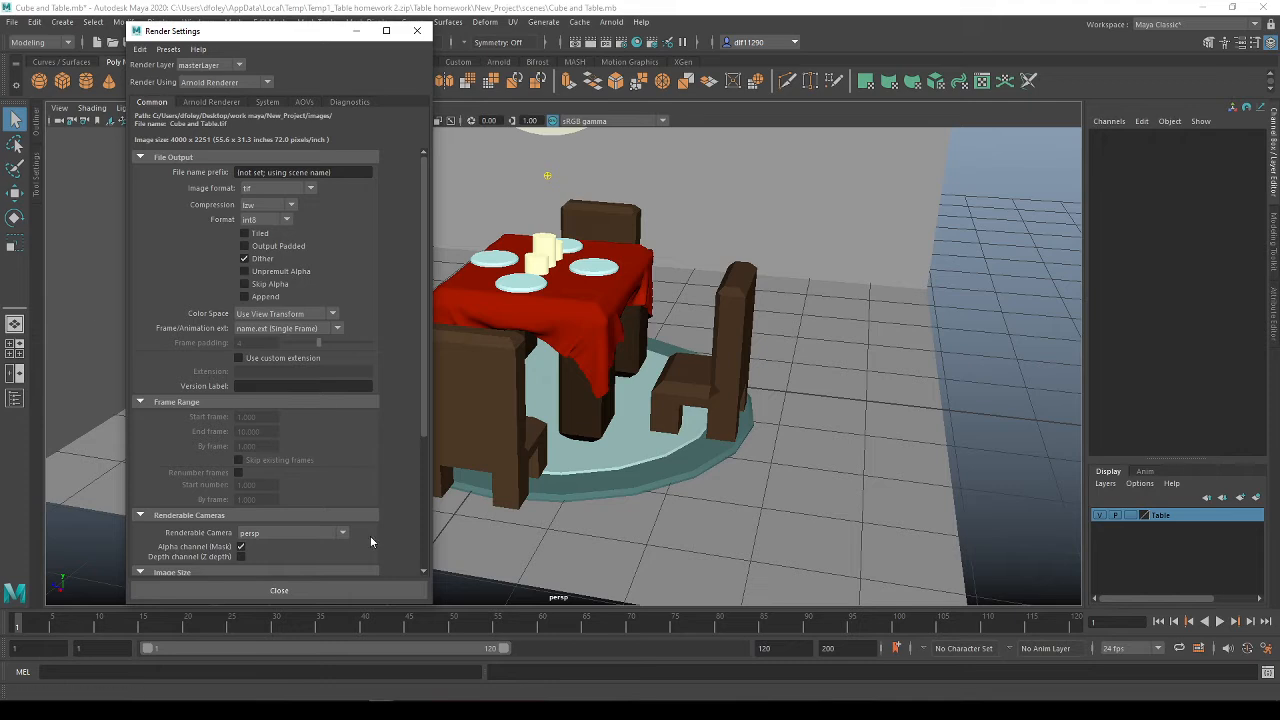
pyautogui.click(284, 591)
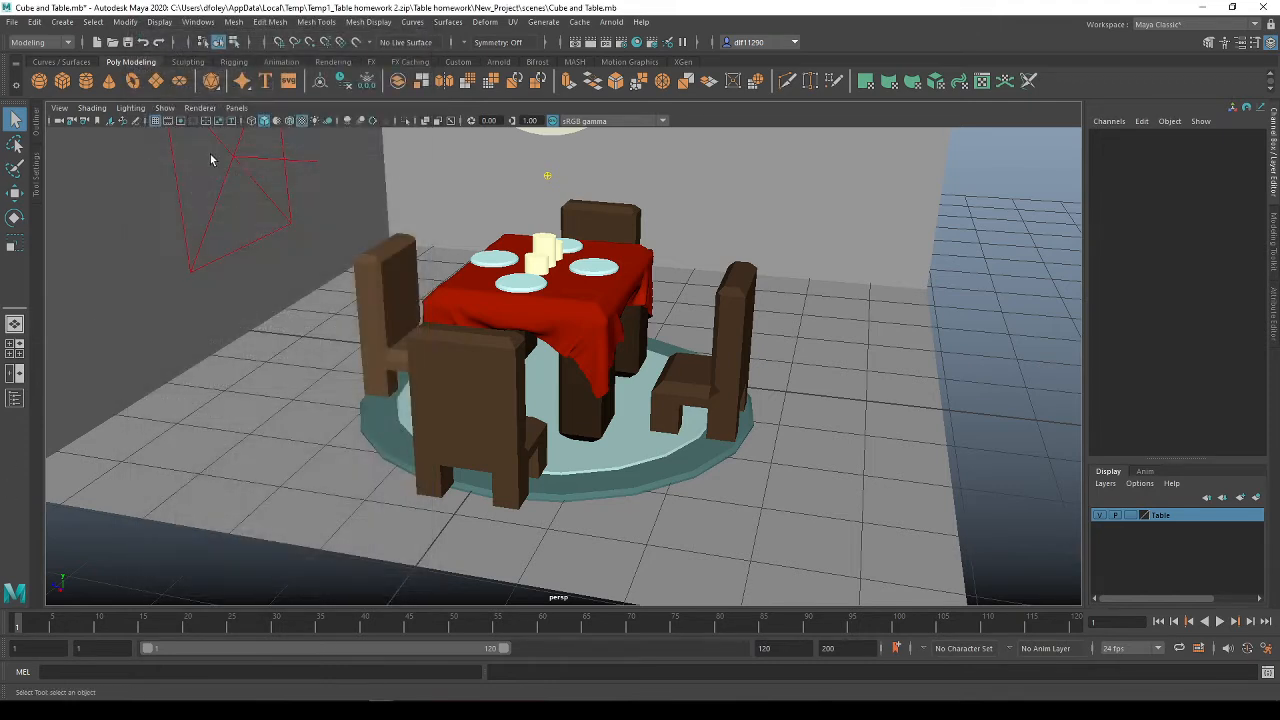
# Set the samples of aiAreaLightShape1 to 3 in the Light Editor, and close the editor
pyautogui.click(196, 22)
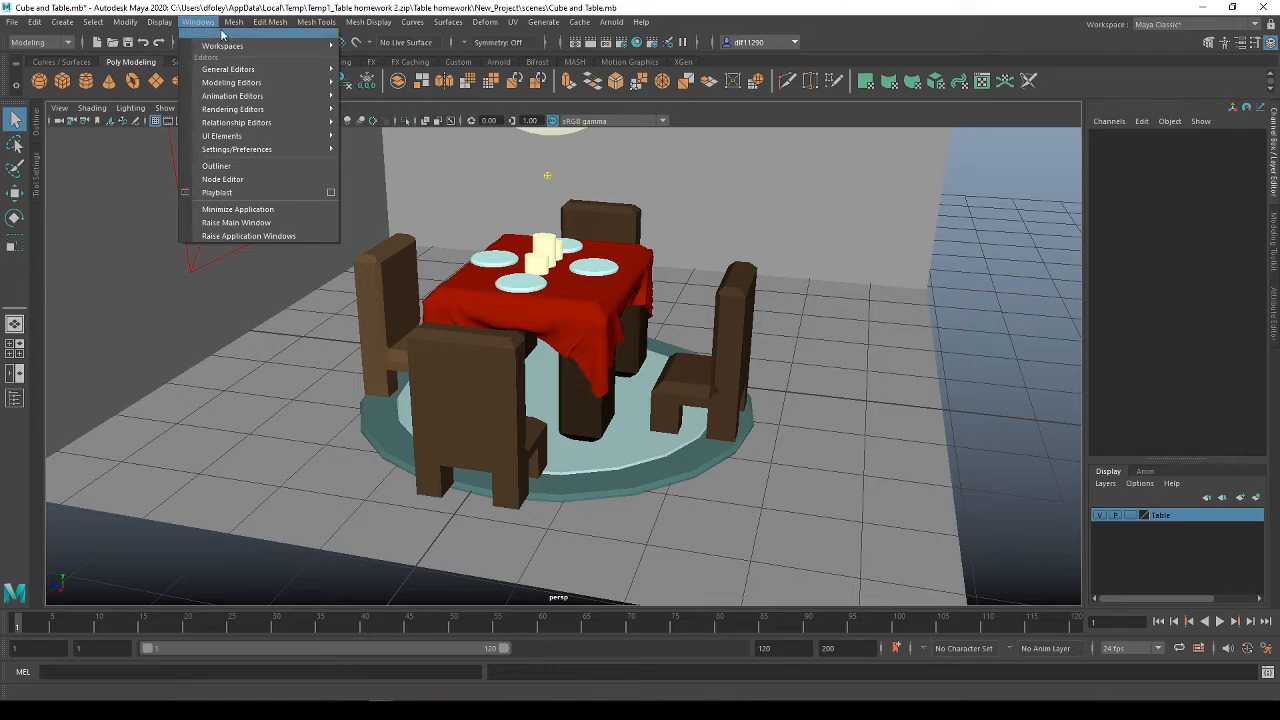
pyautogui.moveTo(258, 110)
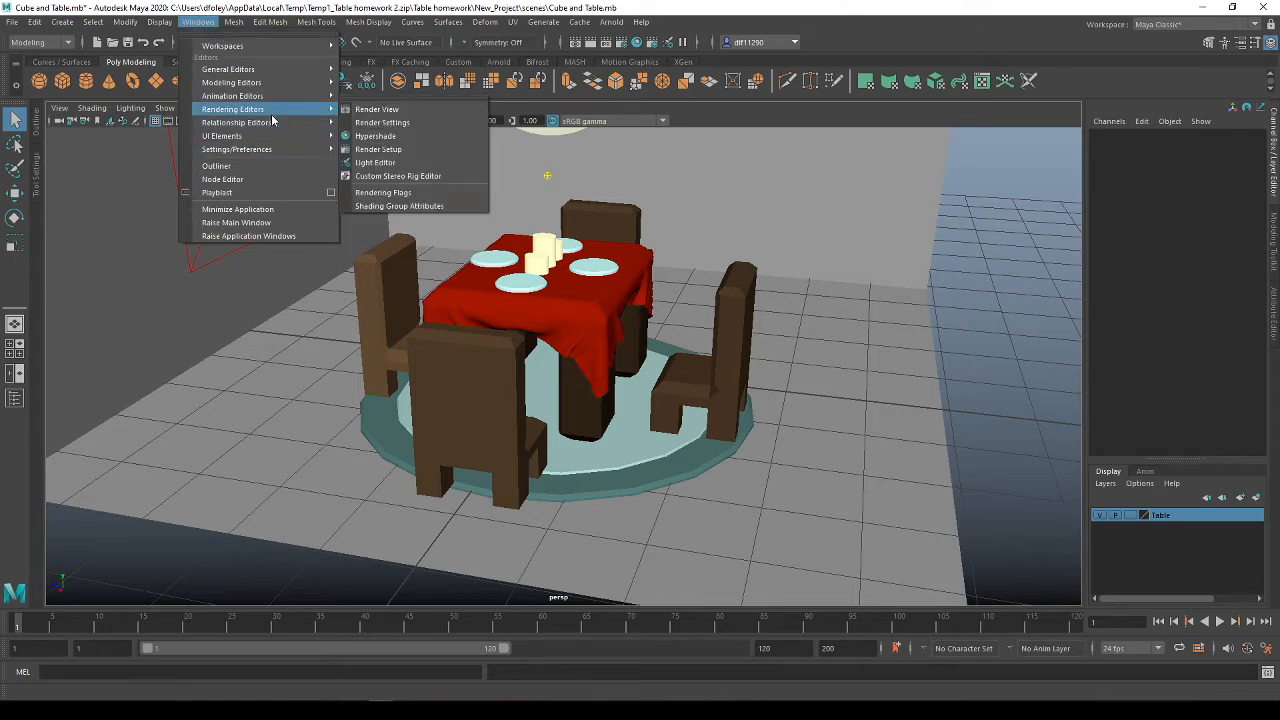
pyautogui.click(390, 163)
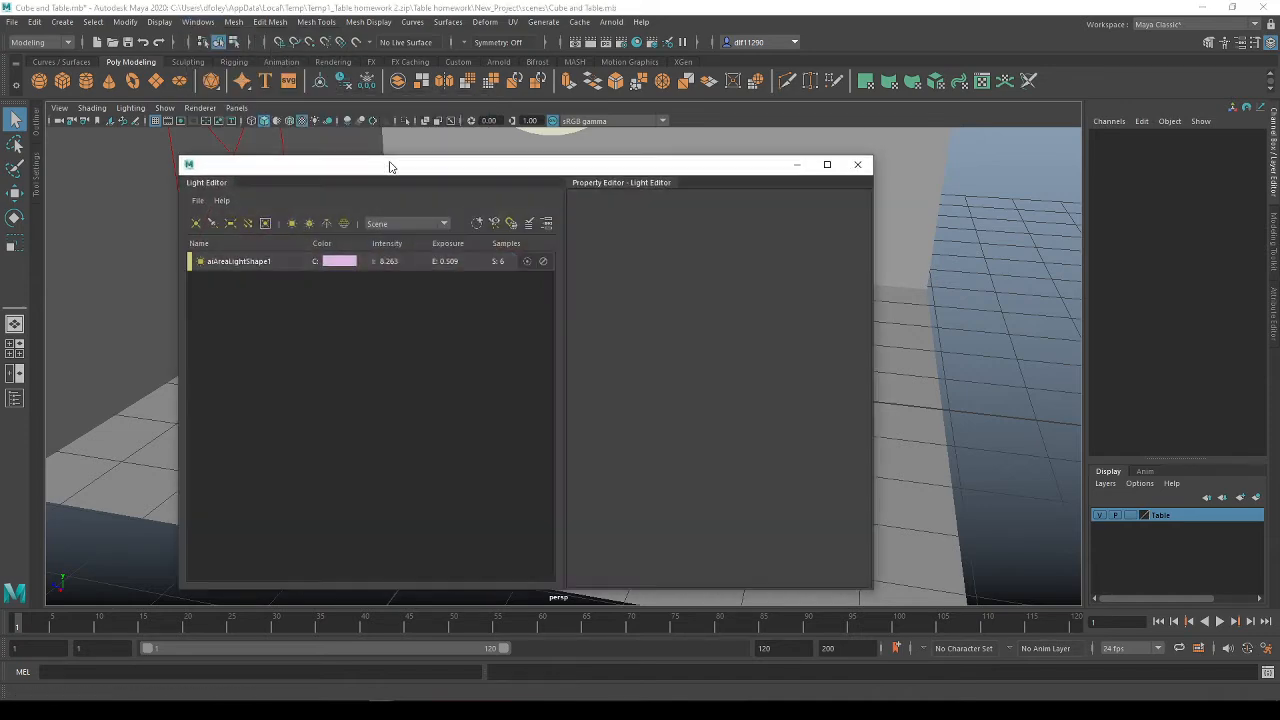
pyautogui.click(396, 261)
pyautogui.moveTo(511, 170); pyautogui.dragTo(358, 145)
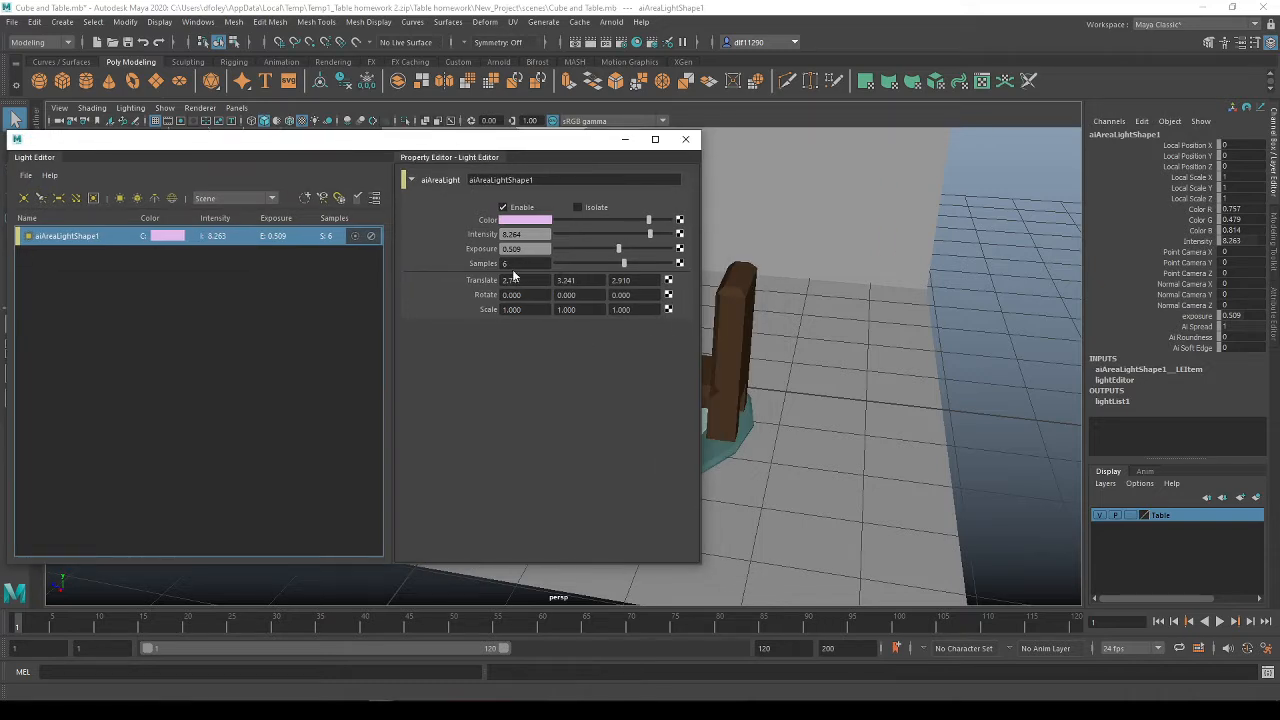
pyautogui.moveTo(317, 142); pyautogui.dragTo(367, 156)
pyautogui.click(572, 278)
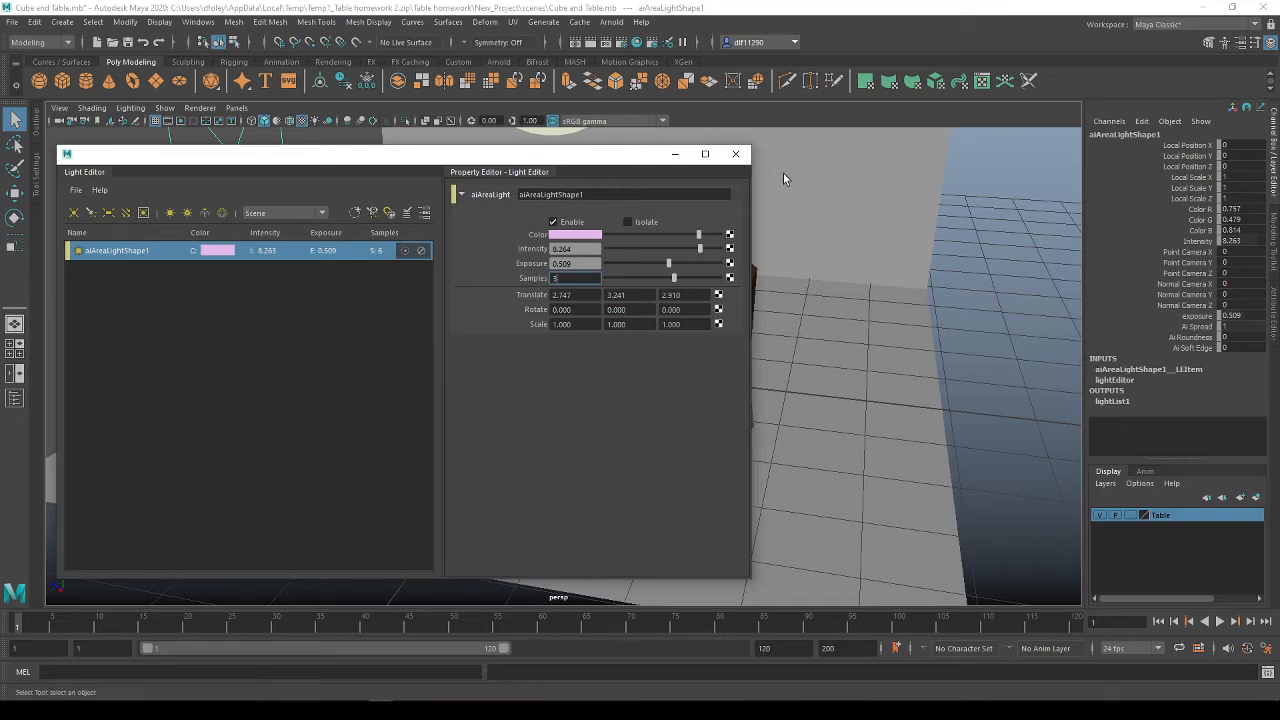
pyautogui.click(735, 153)
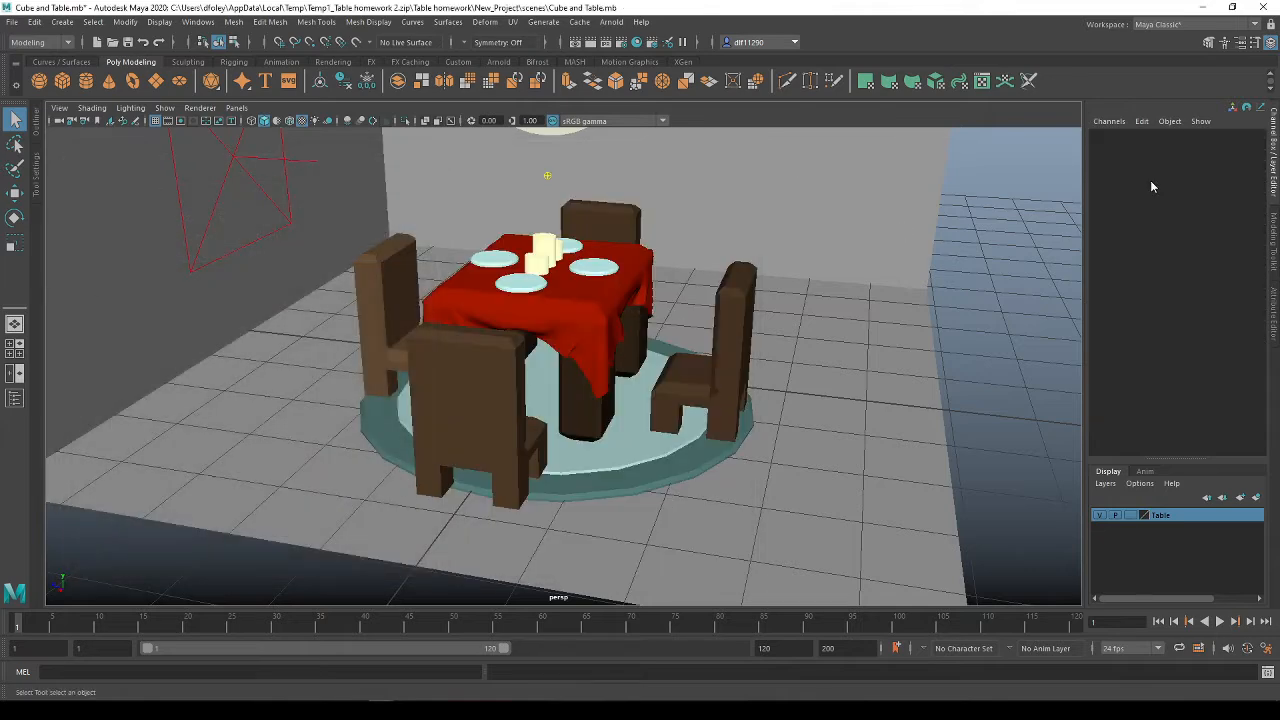
# Examine the area light's full attributes in the Attribute Editor, including its samples, shadow and visibility settings
pyautogui.click(233, 159)
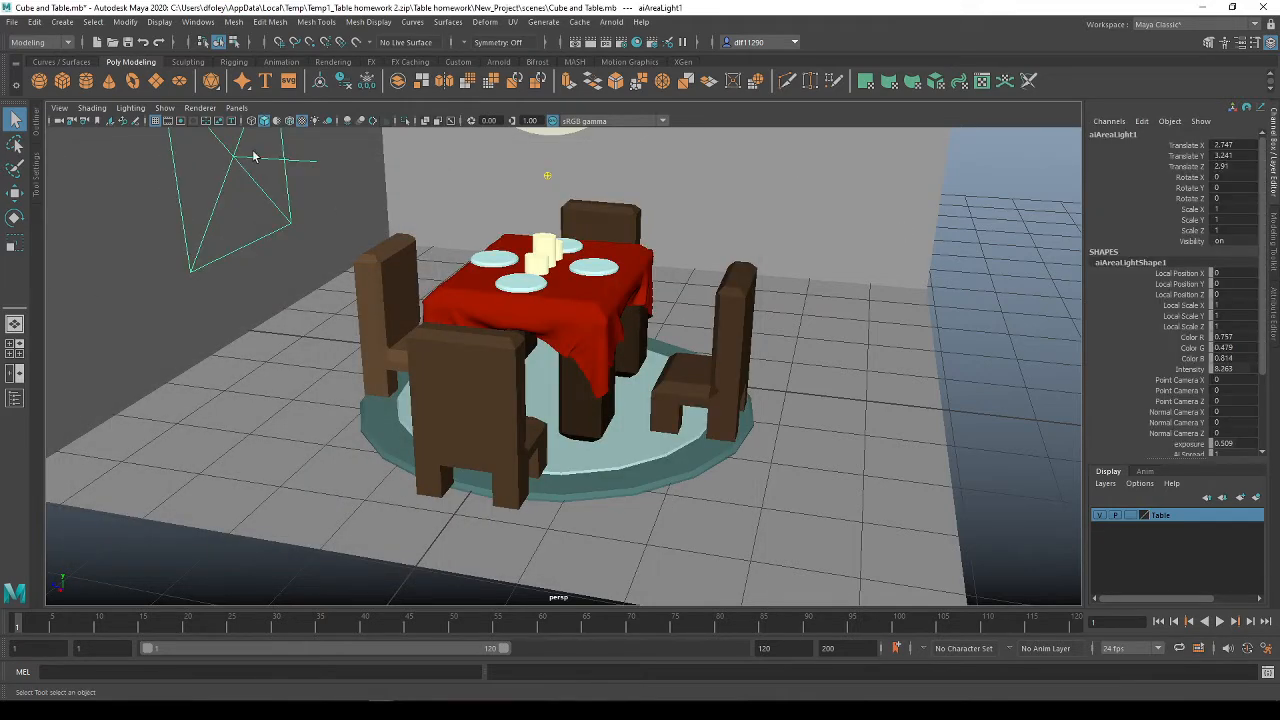
pyautogui.click(1275, 317)
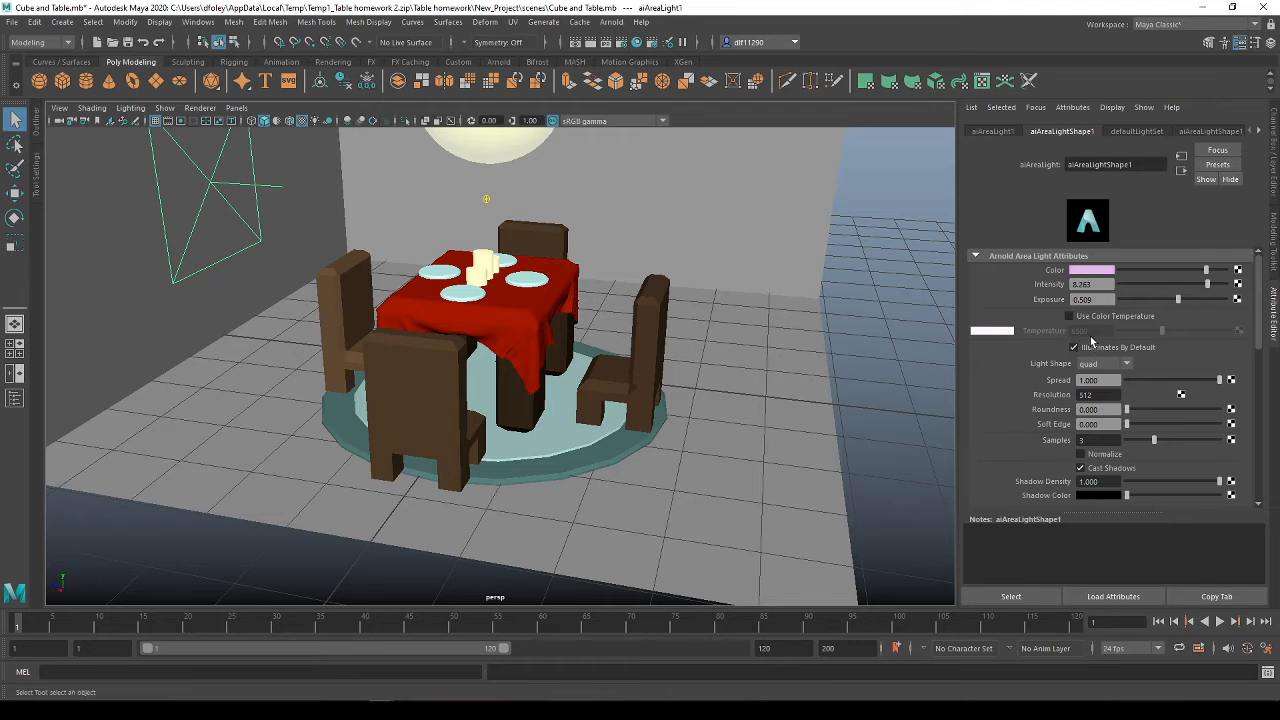
pyautogui.scroll(-2, 1090, 342)
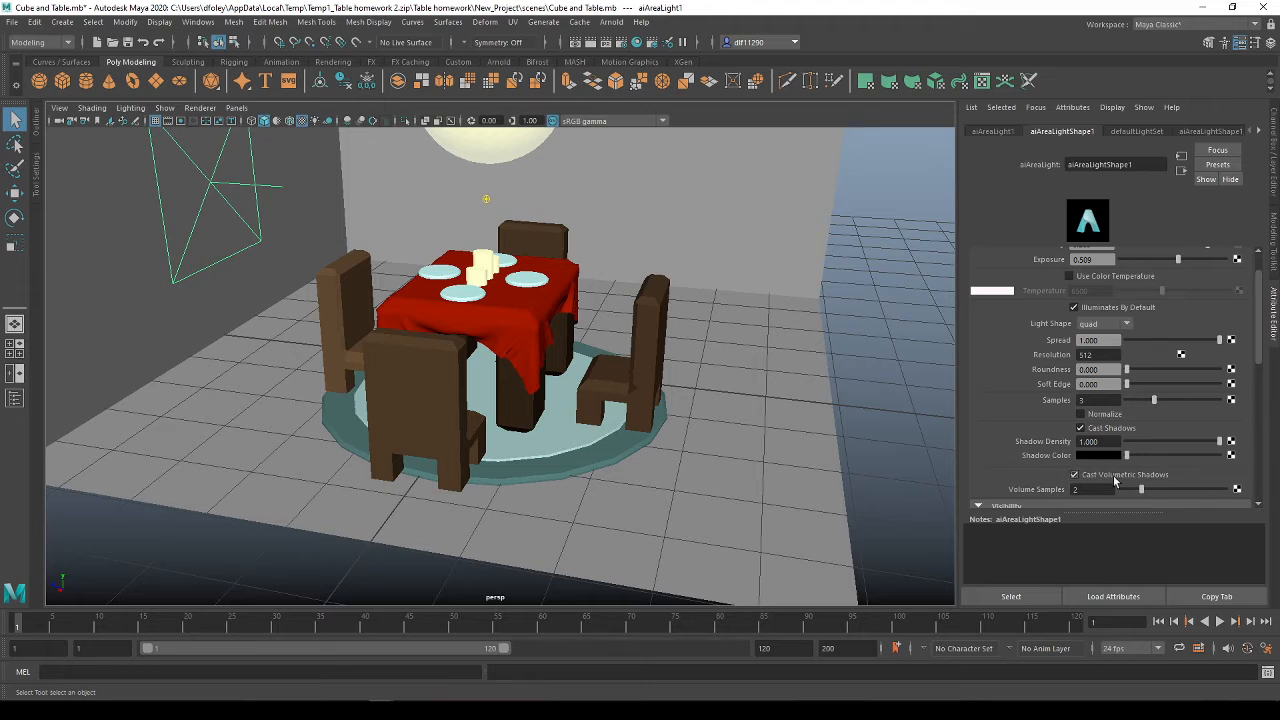
pyautogui.scroll(-4, 1131, 390)
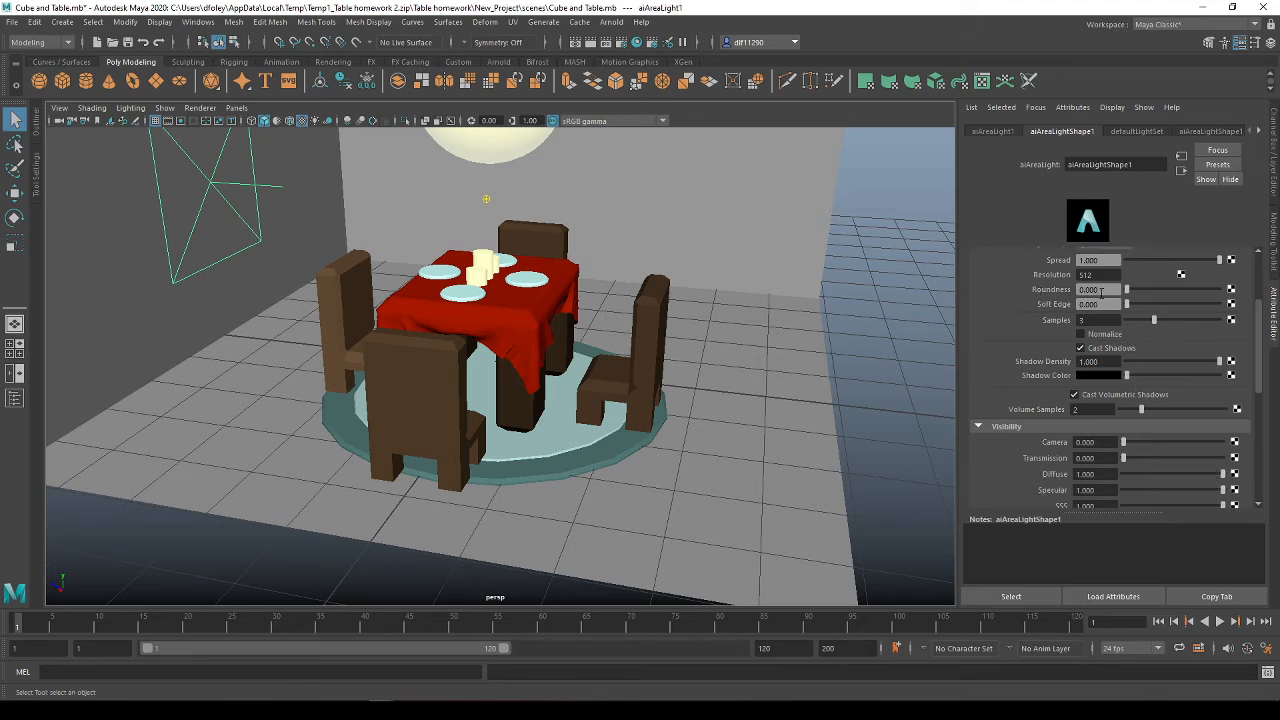
pyautogui.scroll(2, 1088, 308)
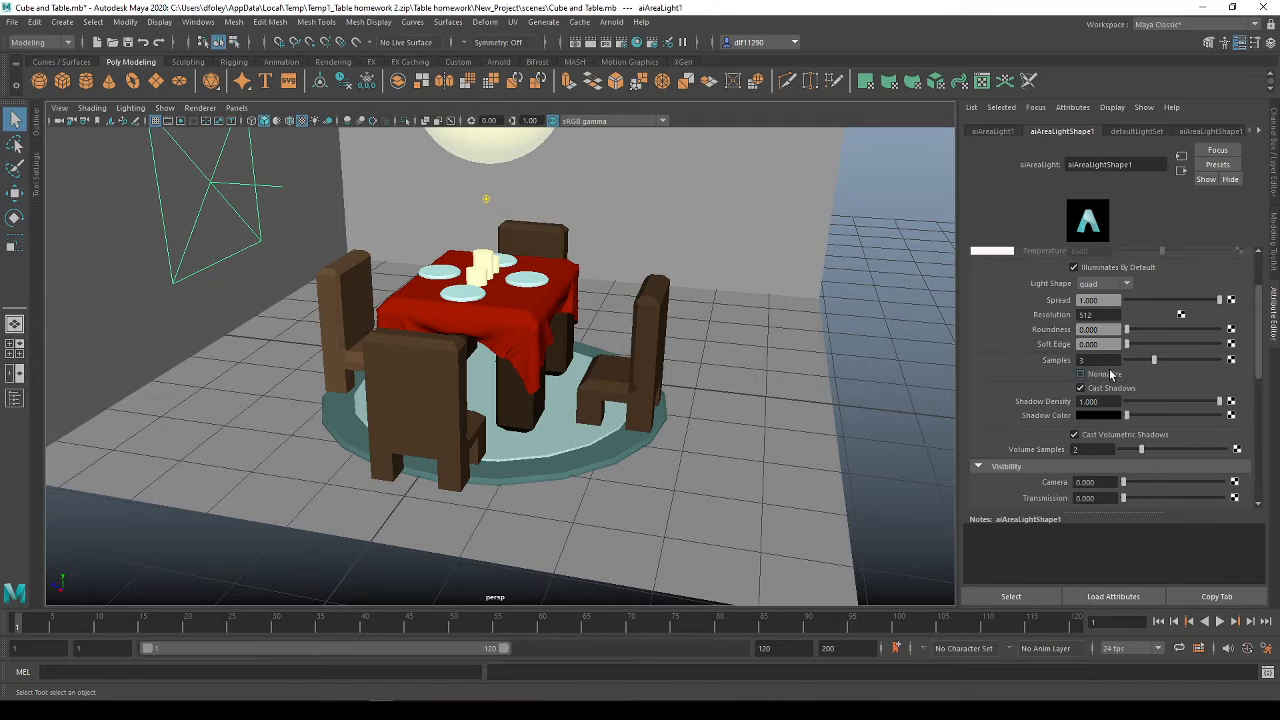
pyautogui.click(1079, 375)
pyautogui.scroll(-1, 1100, 380)
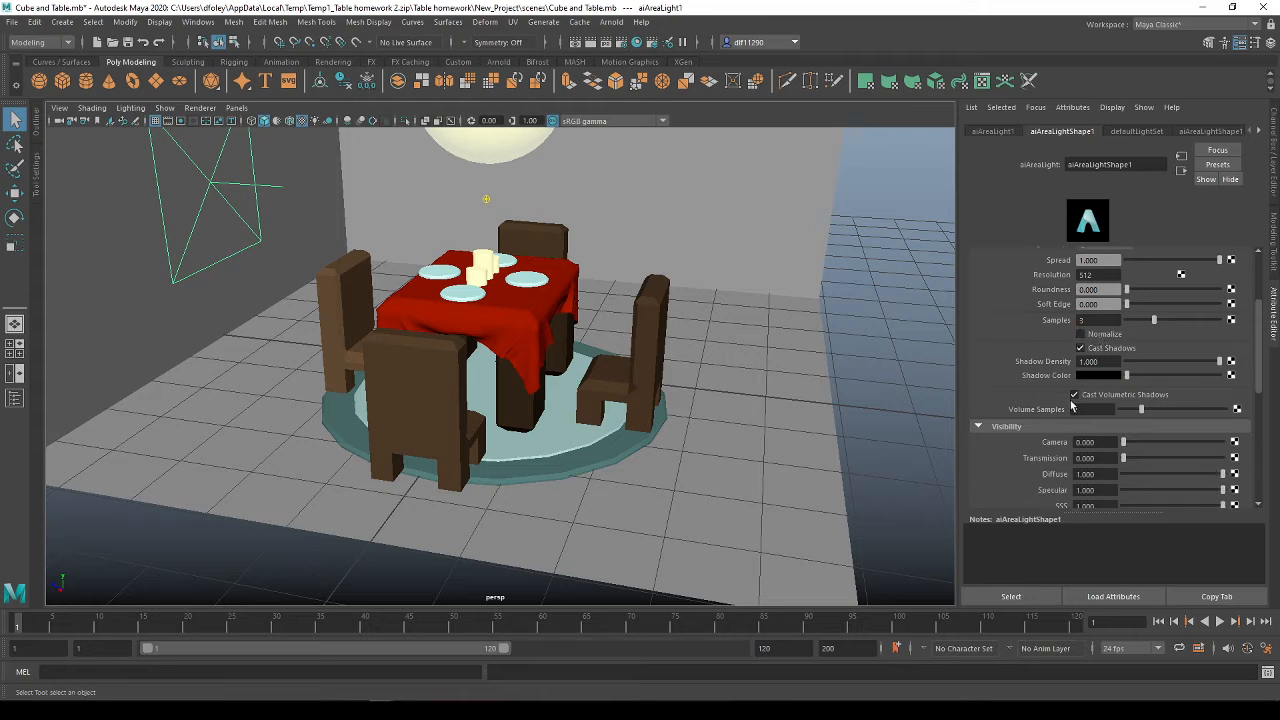
pyautogui.scroll(-1, 1106, 420)
pyautogui.scroll(-1, 1018, 413)
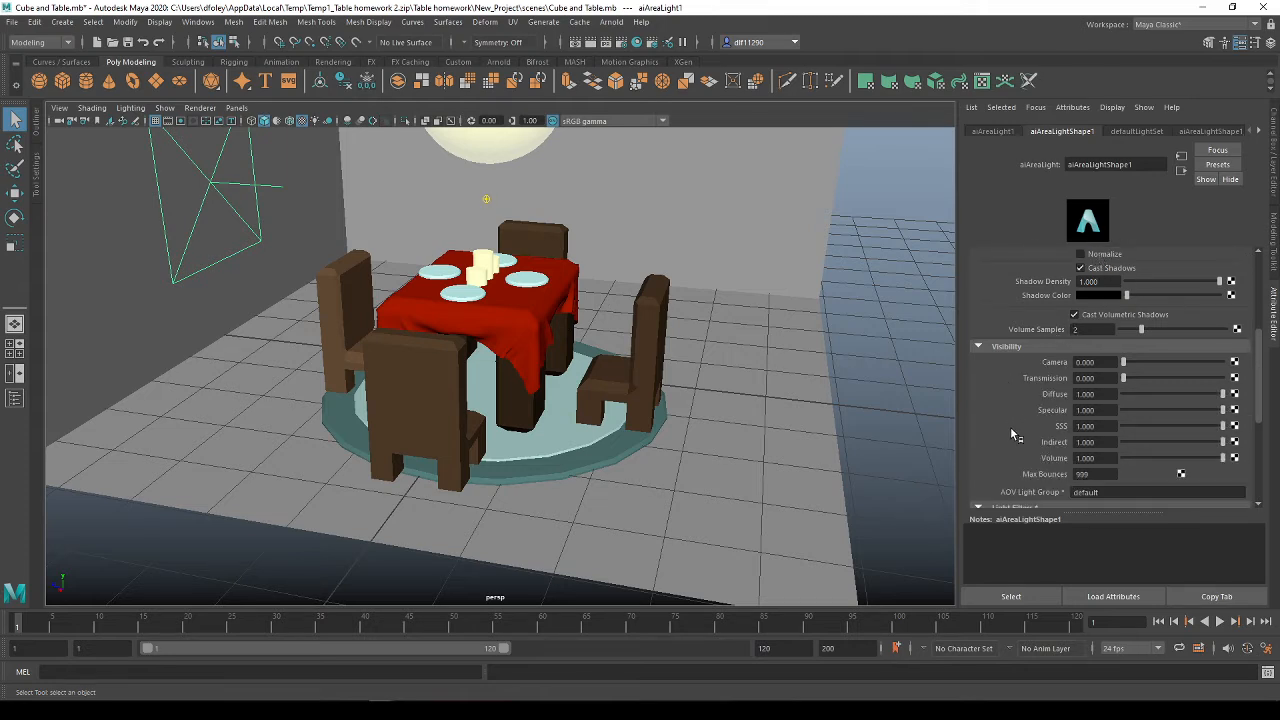
pyautogui.scroll(-1, 1016, 436)
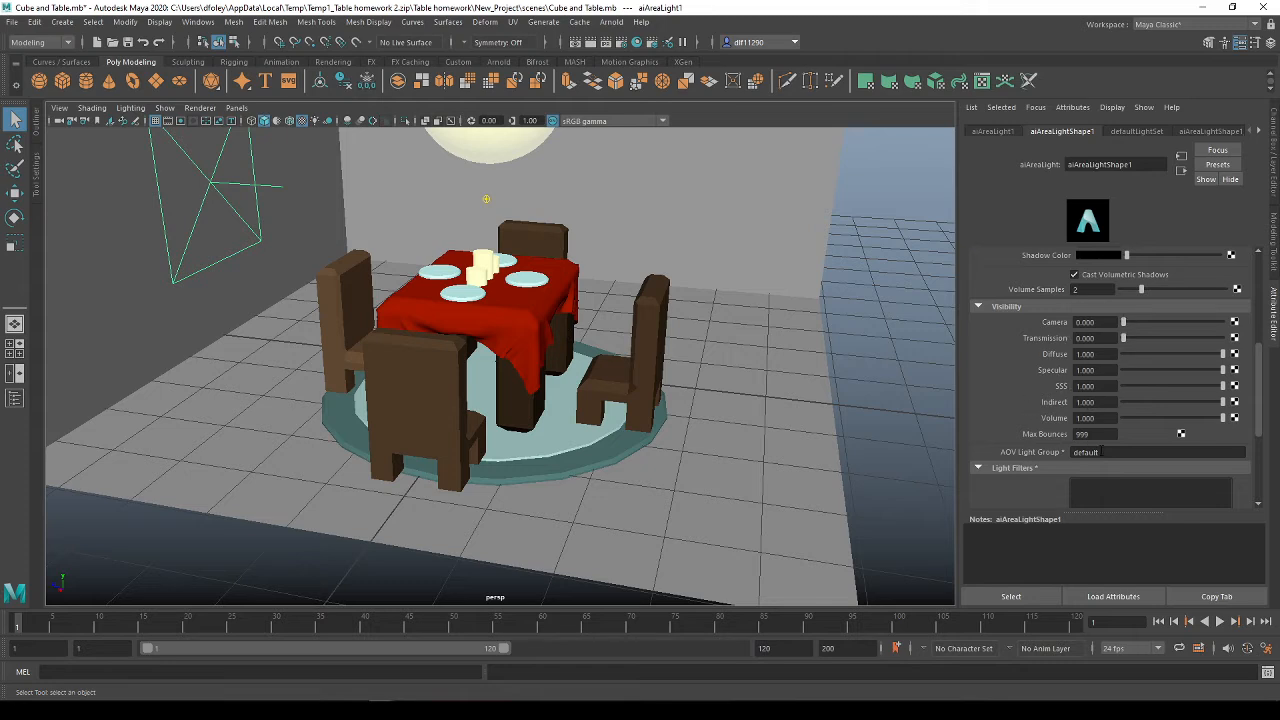
pyautogui.scroll(3, 1121, 450)
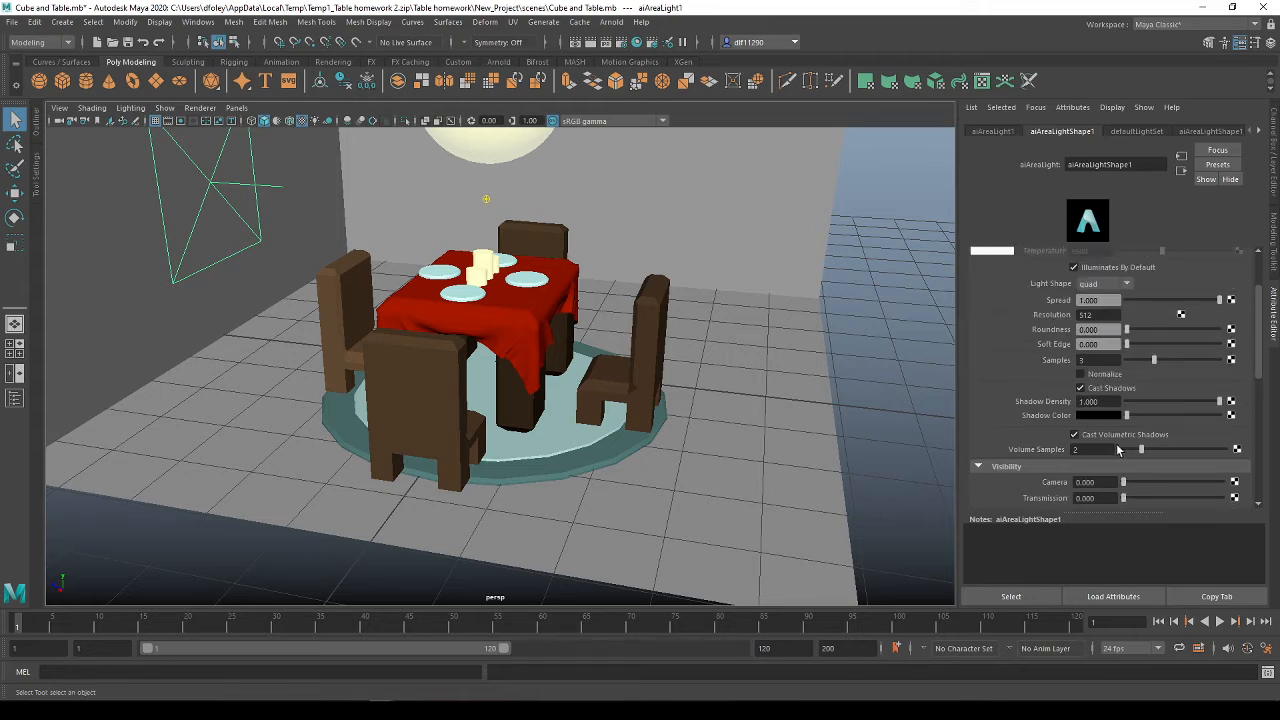
pyautogui.scroll(2, 1053, 427)
pyautogui.scroll(1, 1053, 427)
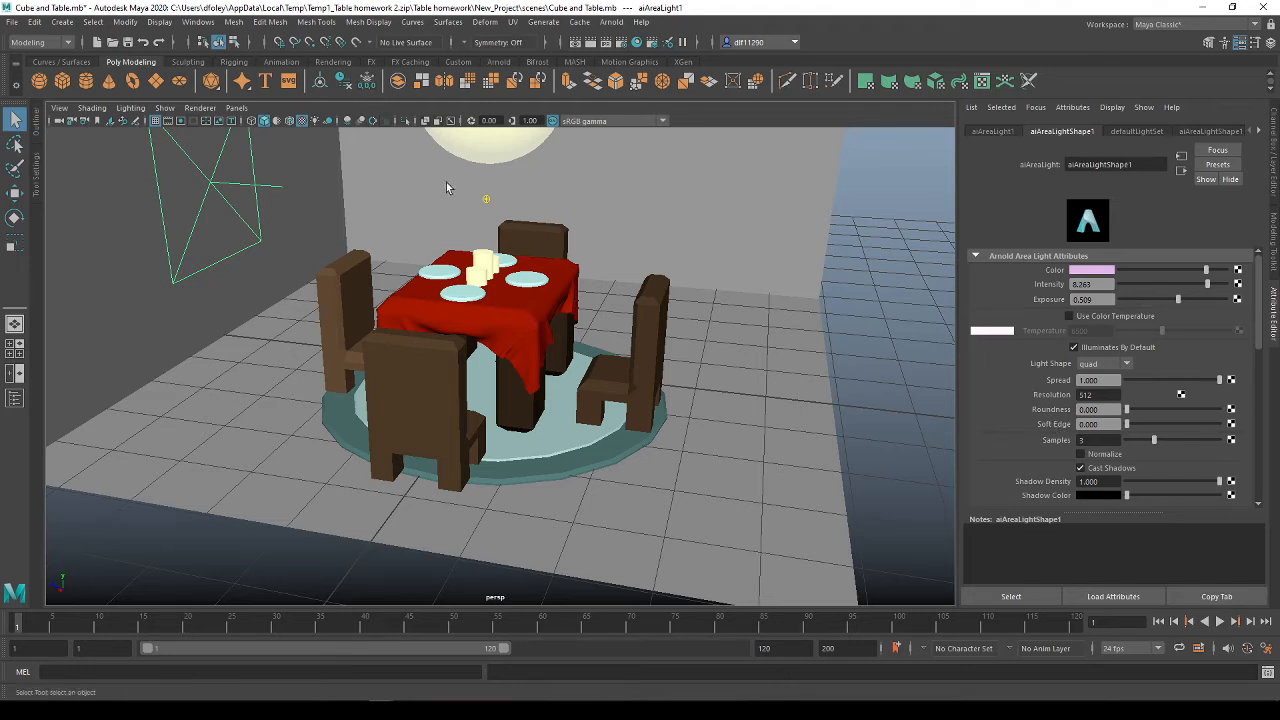
# Open the Arnold RenderView and start rendering the scene through the perspective camera
pyautogui.click(622, 24)
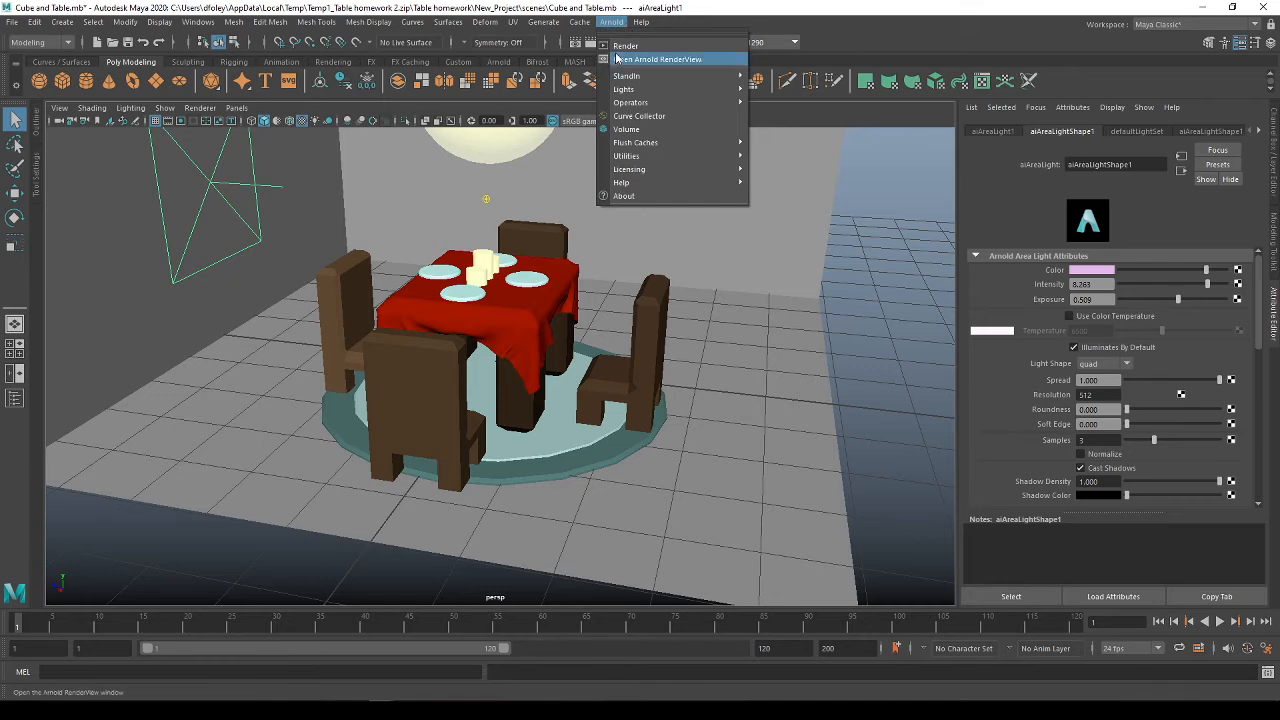
pyautogui.click(618, 59)
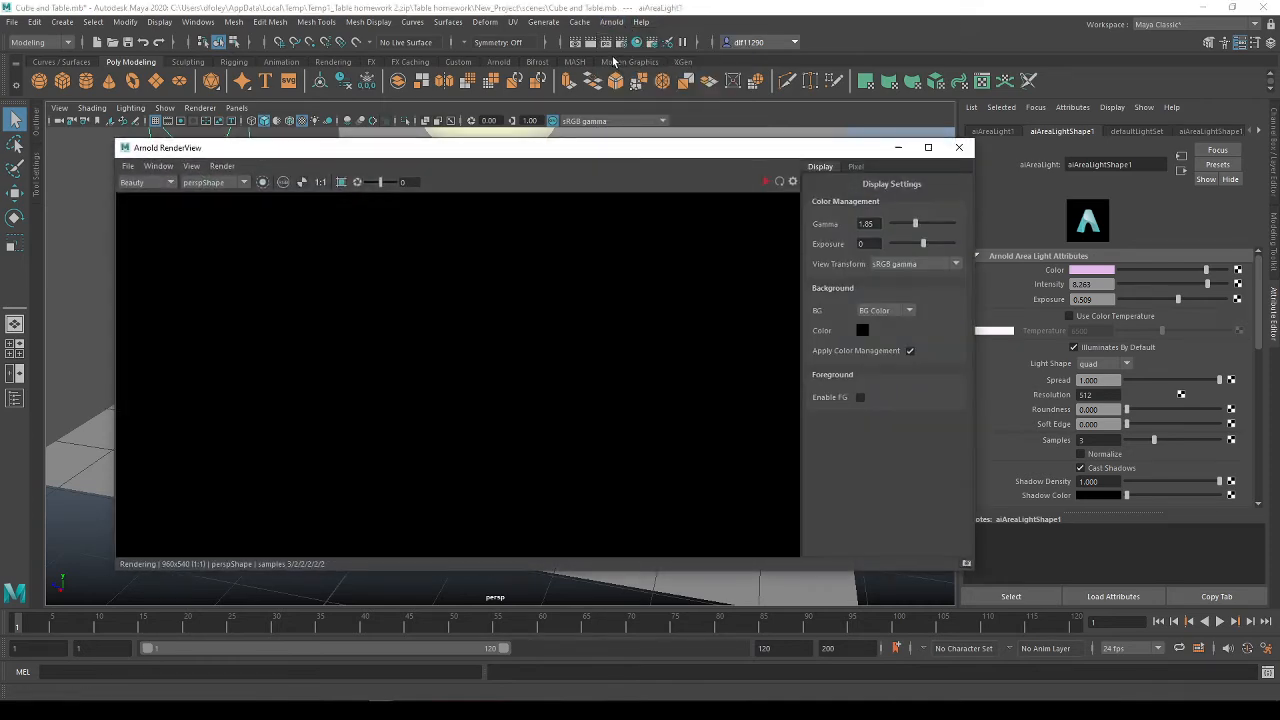
pyautogui.click(763, 183)
# Enlarge the Arnold RenderView window and frame the whole rendered image in it for inspection
pyautogui.moveTo(763, 152); pyautogui.dragTo(703, 100)
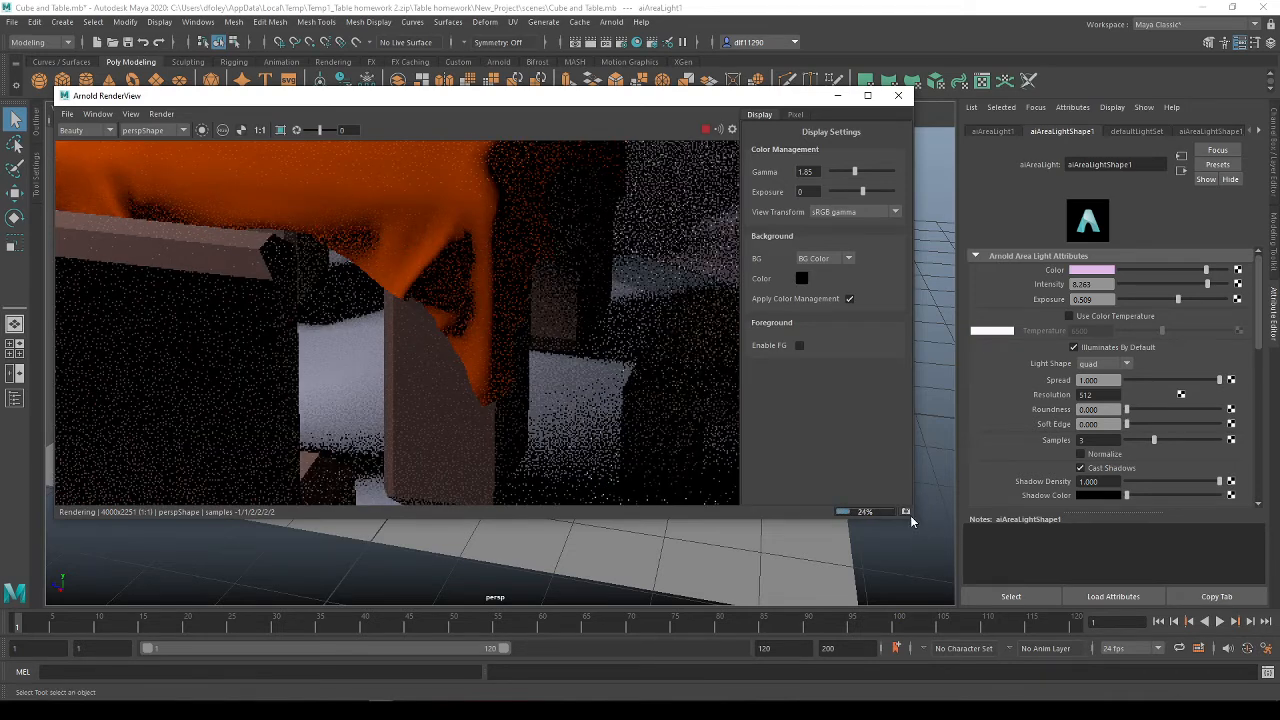
pyautogui.click(914, 521)
pyautogui.moveTo(914, 522); pyautogui.dragTo(1015, 586)
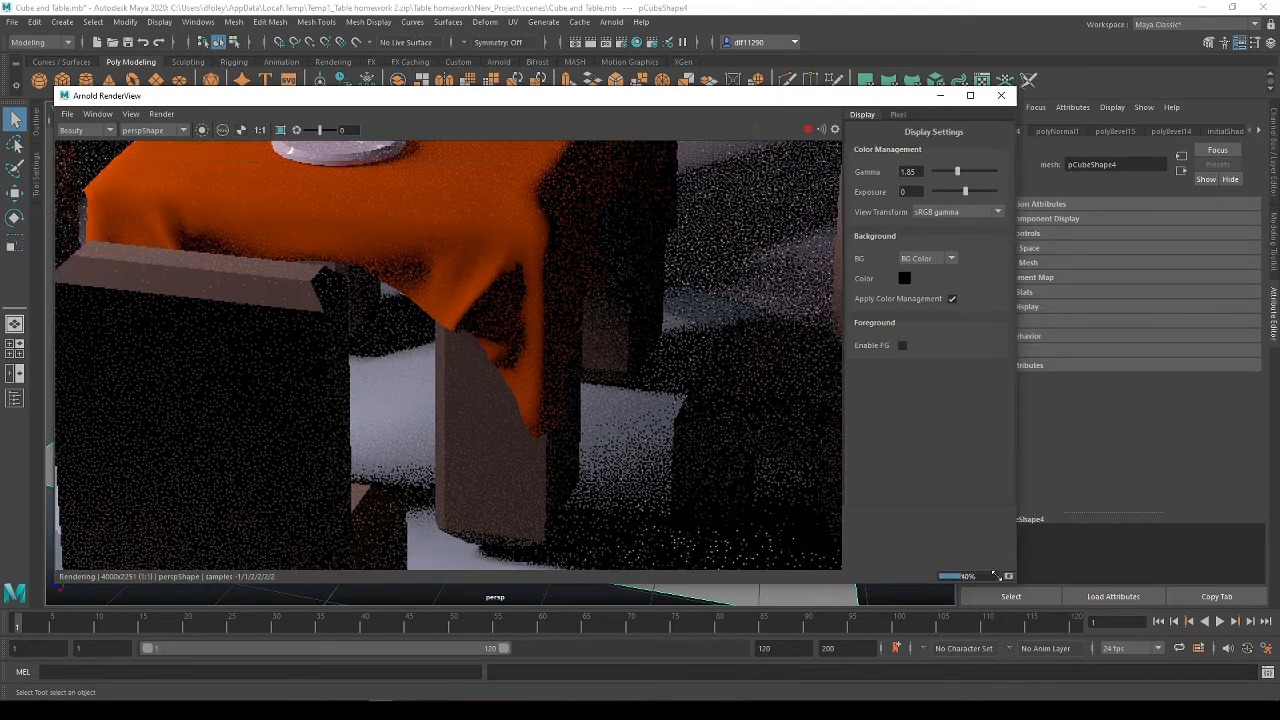
pyautogui.scroll(-3, 610, 388)
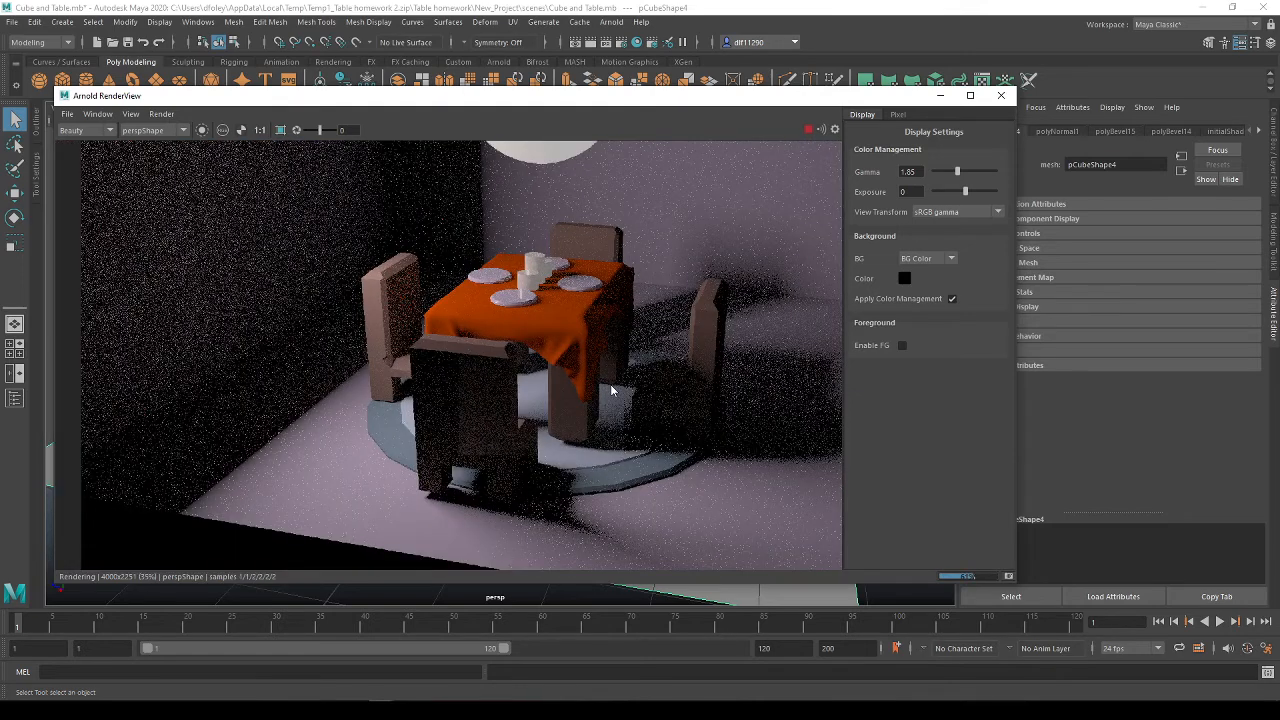
pyautogui.scroll(-3, 612, 390)
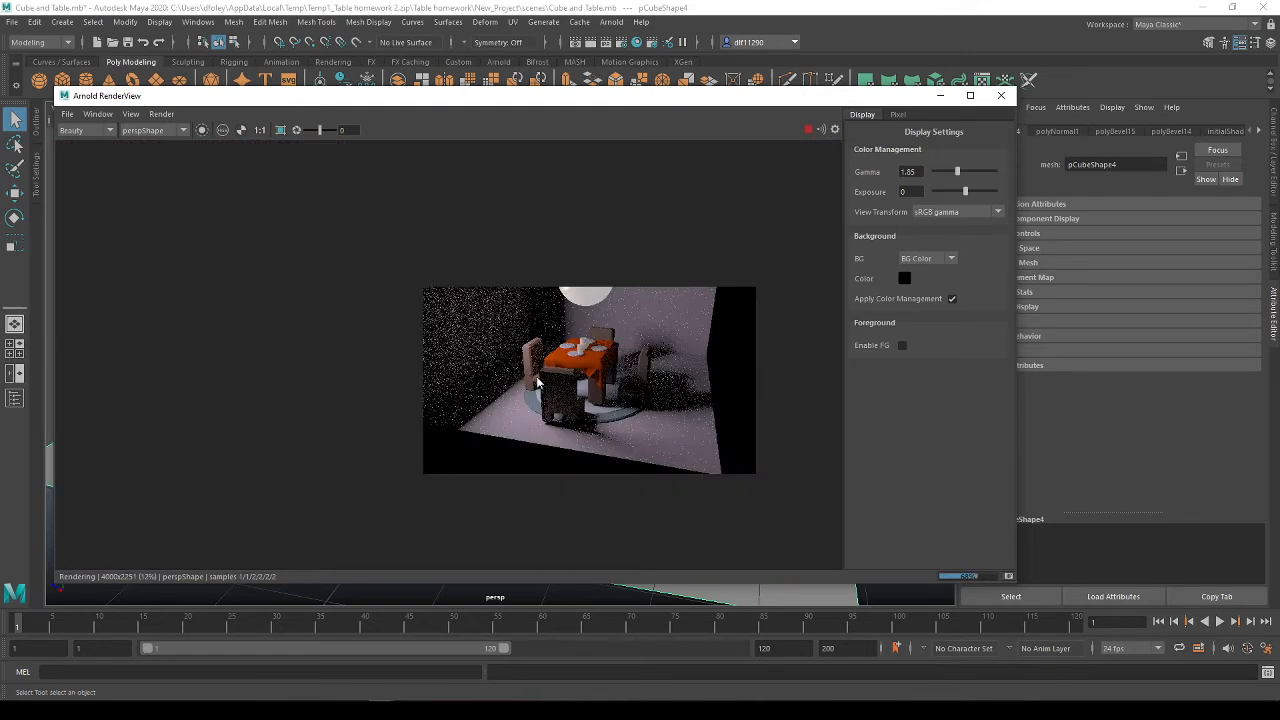
pyautogui.scroll(1, 745, 420)
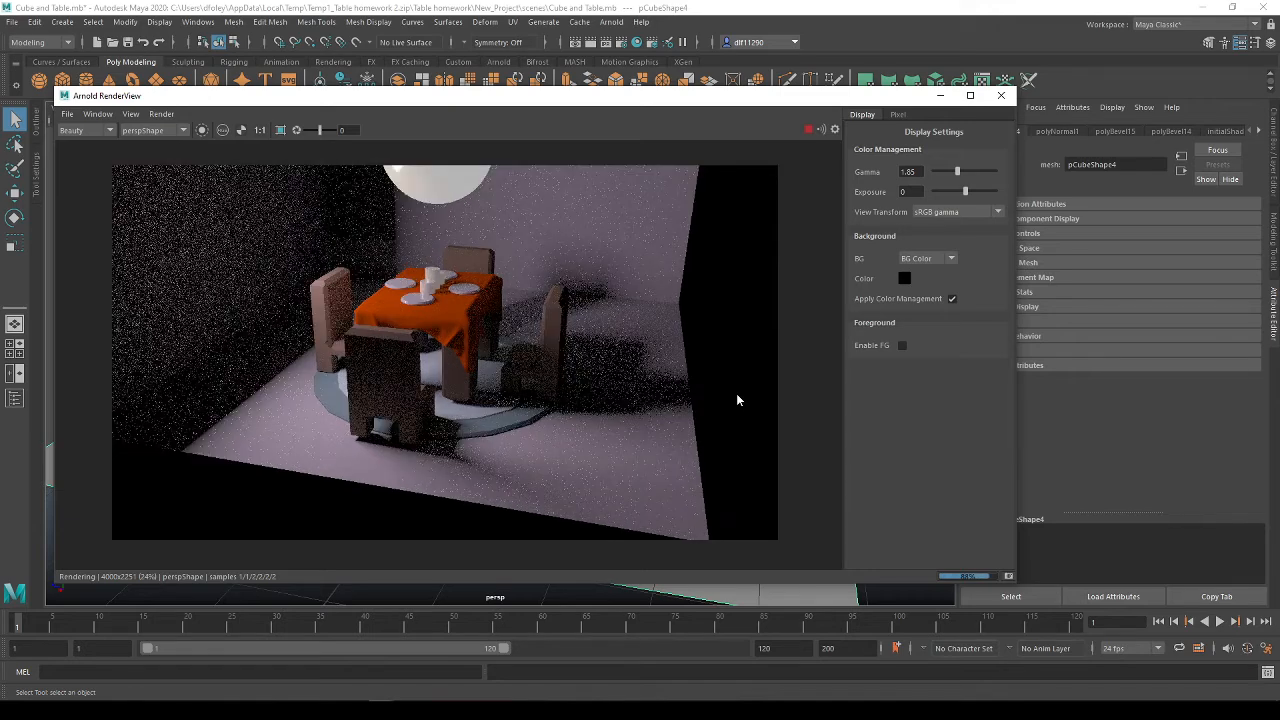
# Zoom out on the rendered image and toggle the Show Render Tiles option in the Arnold RenderView
pyautogui.scroll(-1, 737, 399)
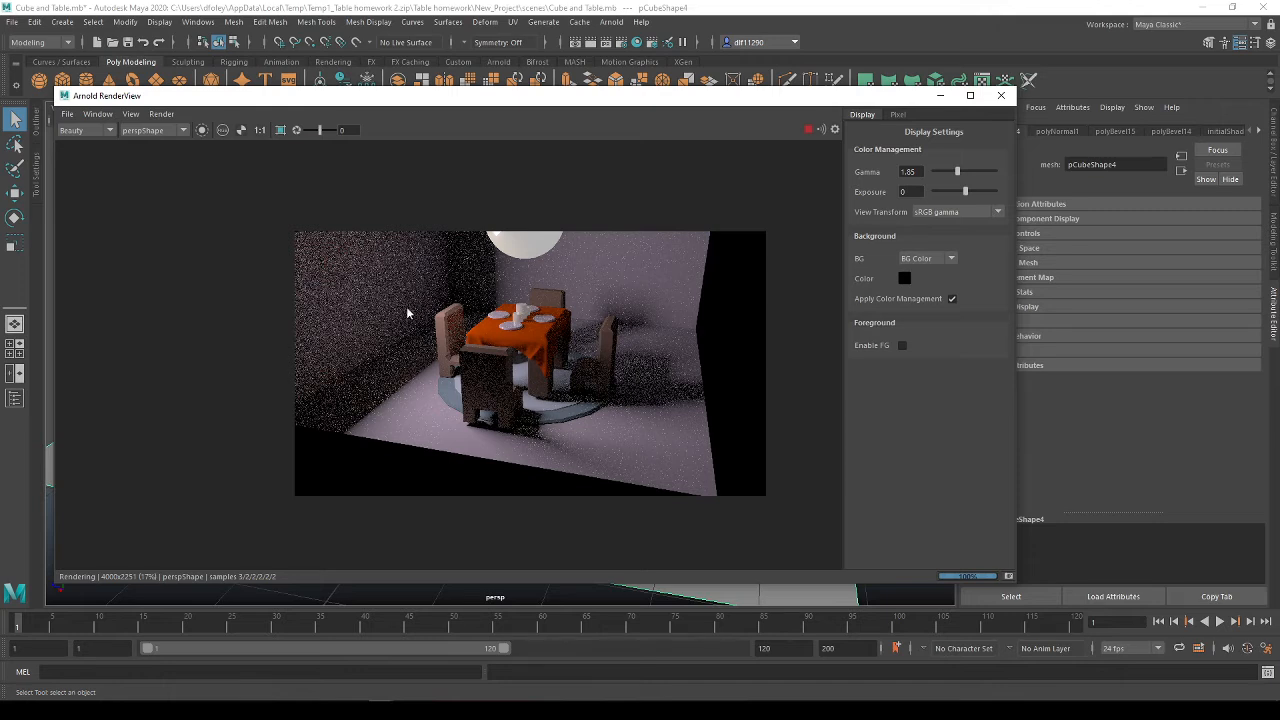
pyautogui.click(100, 114)
pyautogui.moveTo(129, 116)
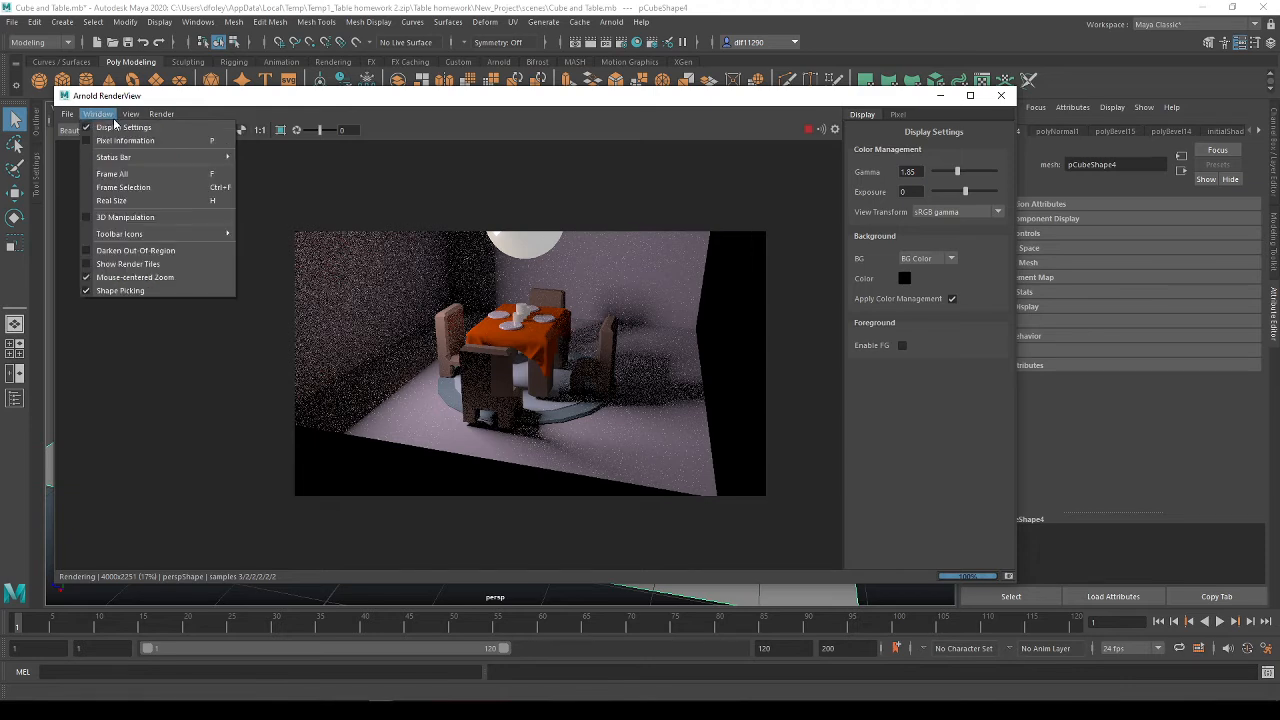
pyautogui.click(87, 268)
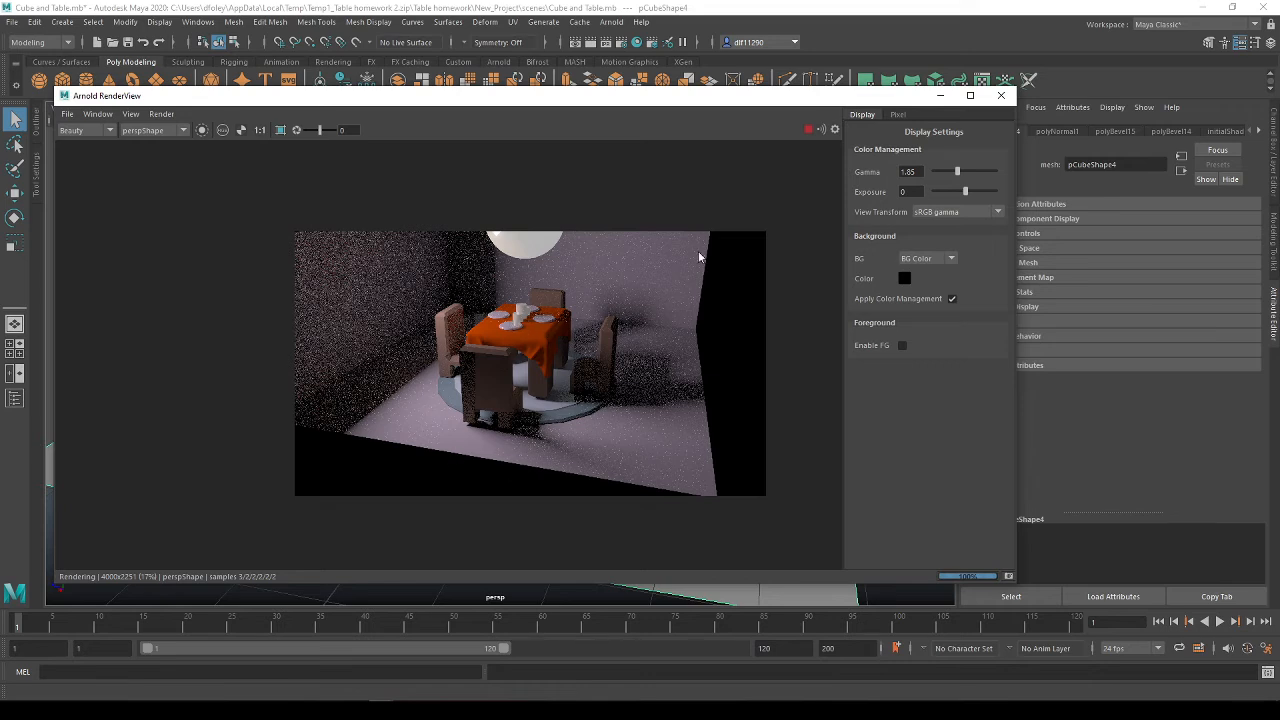
# Select the area light in the viewport, and position the RenderView window so both the render and the light's attributes can be seen
pyautogui.moveTo(808, 98); pyautogui.dragTo(1052, 319)
pyautogui.moveTo(1052, 261); pyautogui.dragTo(1057, 295)
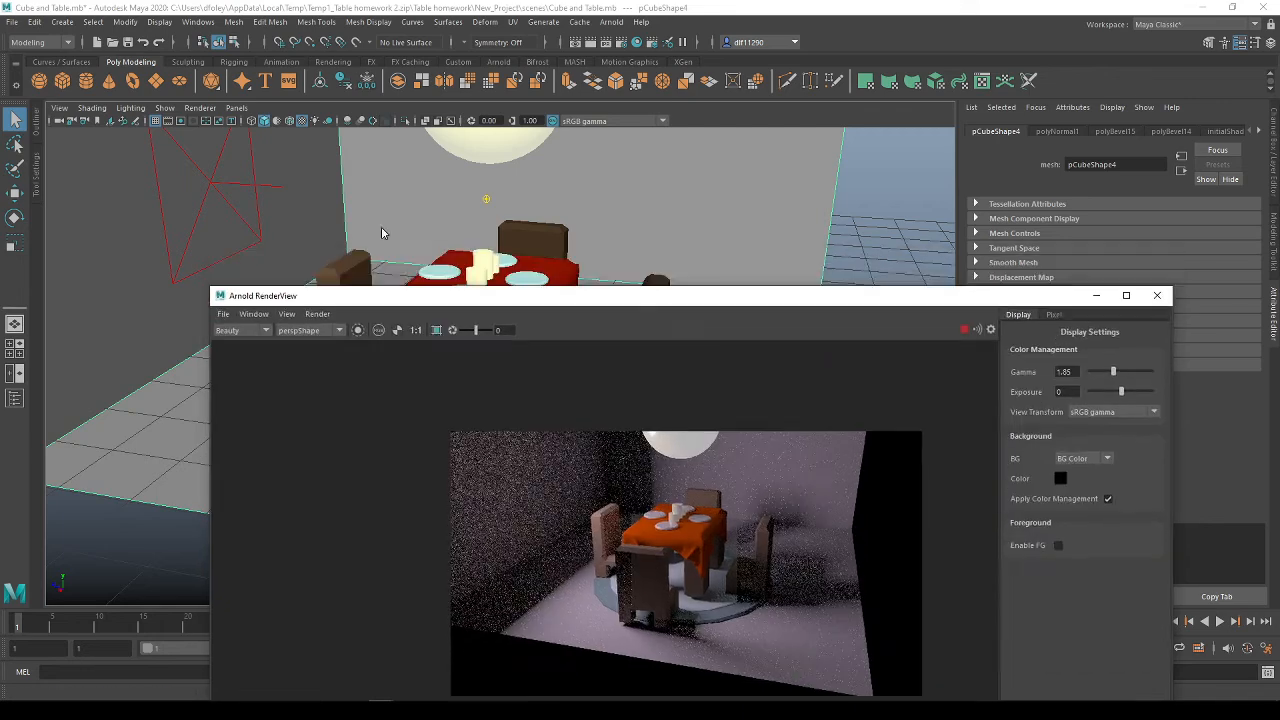
pyautogui.click(212, 189)
pyautogui.moveTo(847, 302); pyautogui.dragTo(662, 121)
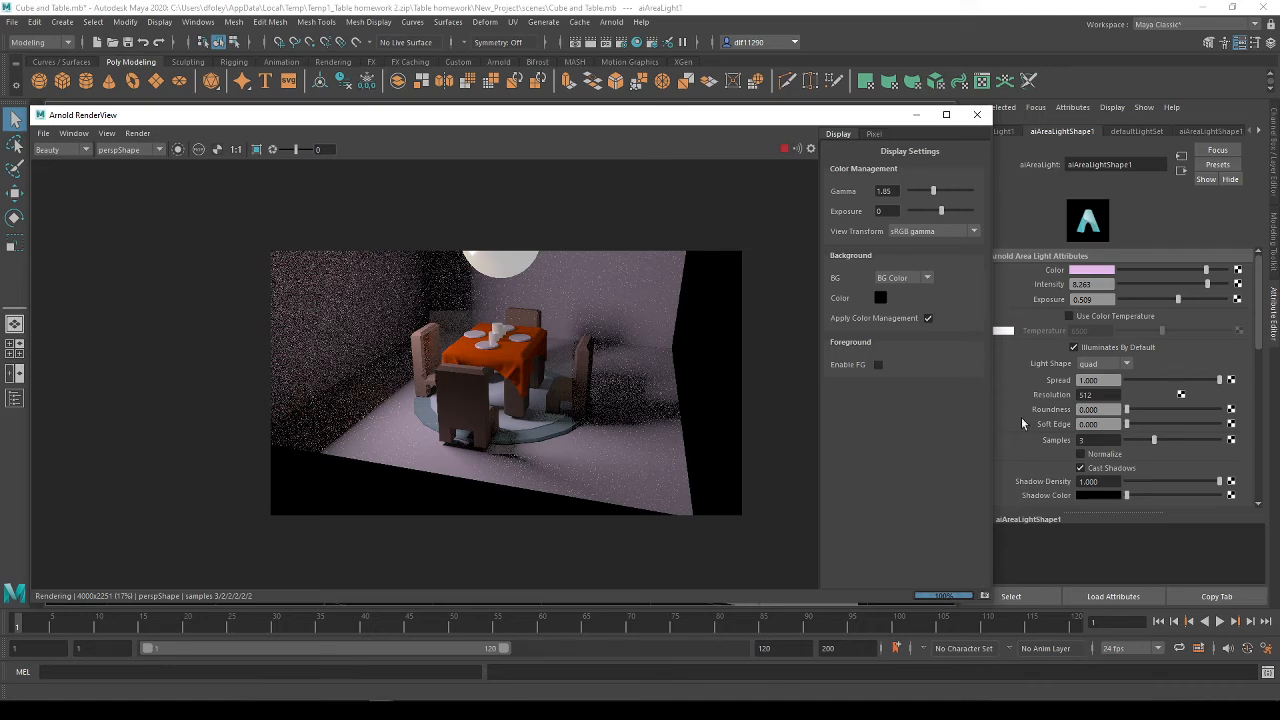
pyautogui.moveTo(866, 120); pyautogui.dragTo(855, 90)
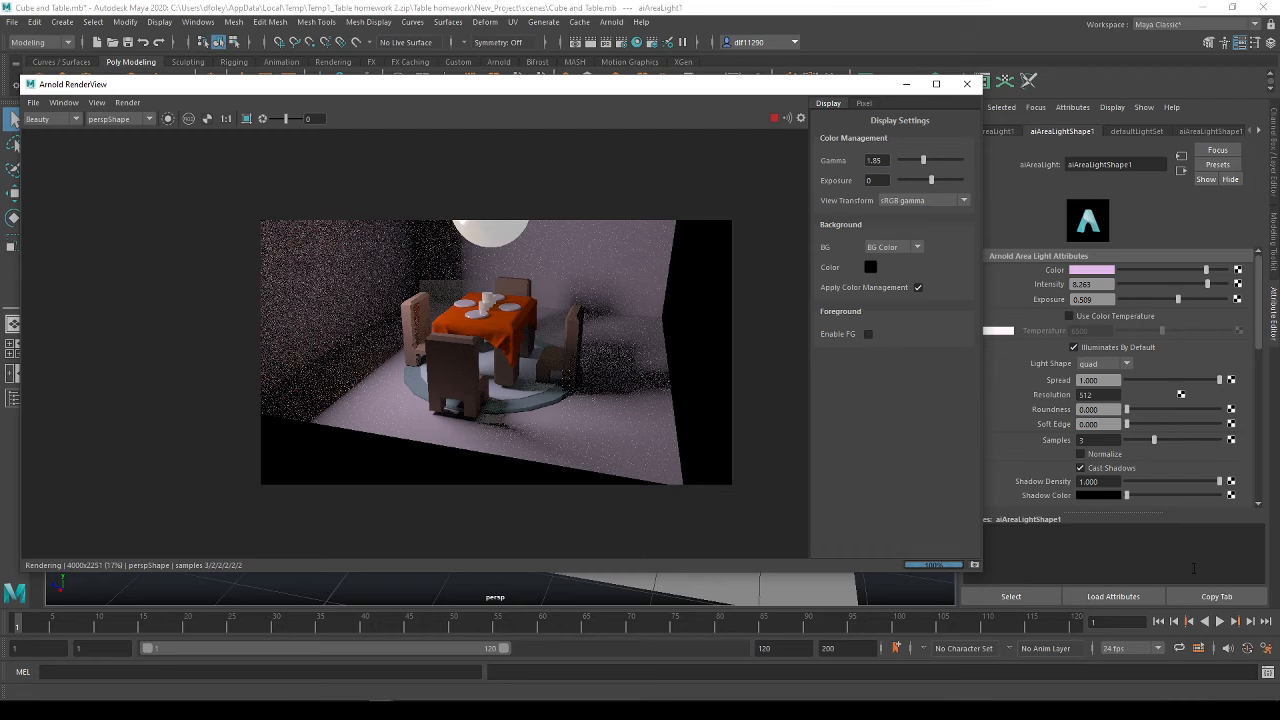
# Try toggling the Normalize and Cast Shadows options of aiAreaLightShape1 to compare their effect in the render
pyautogui.click(1080, 455)
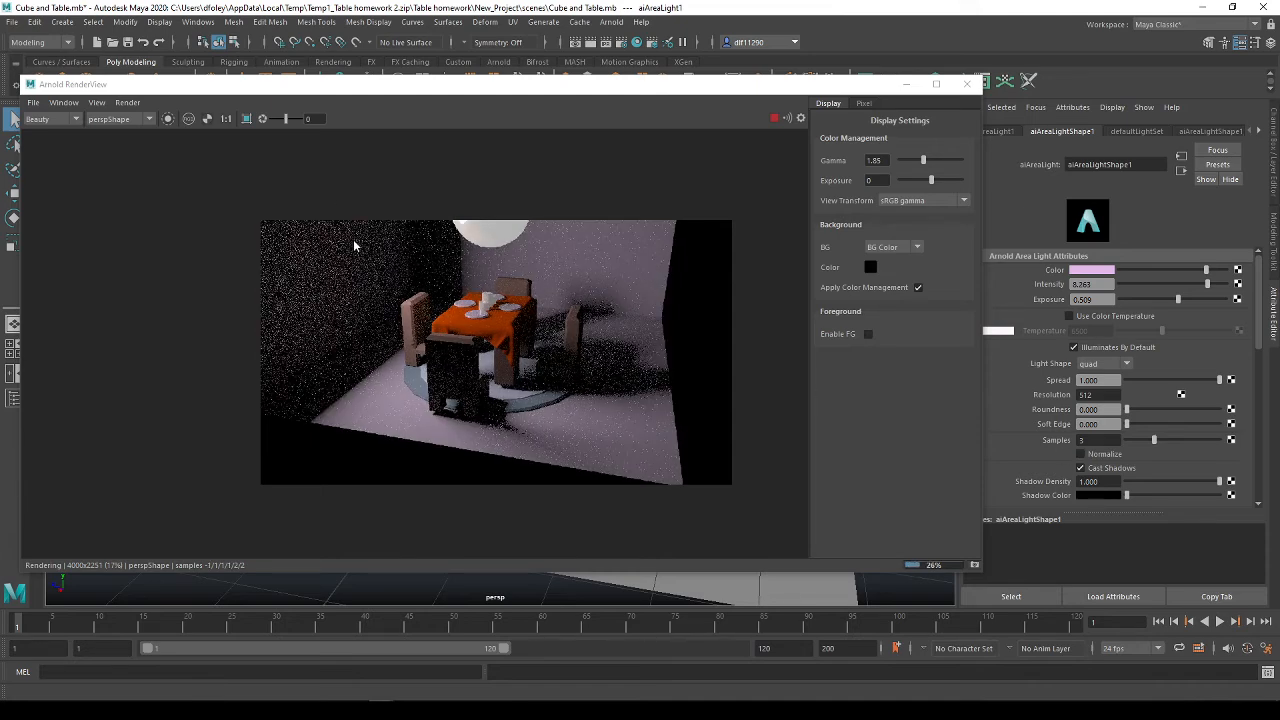
pyautogui.click(1081, 455)
pyautogui.click(1083, 470)
# Adjust the Shadow Color of aiAreaLightShape1 from light tones down to a very dark grey, judging the shadows in the live render
pyautogui.scroll(-2, 1157, 453)
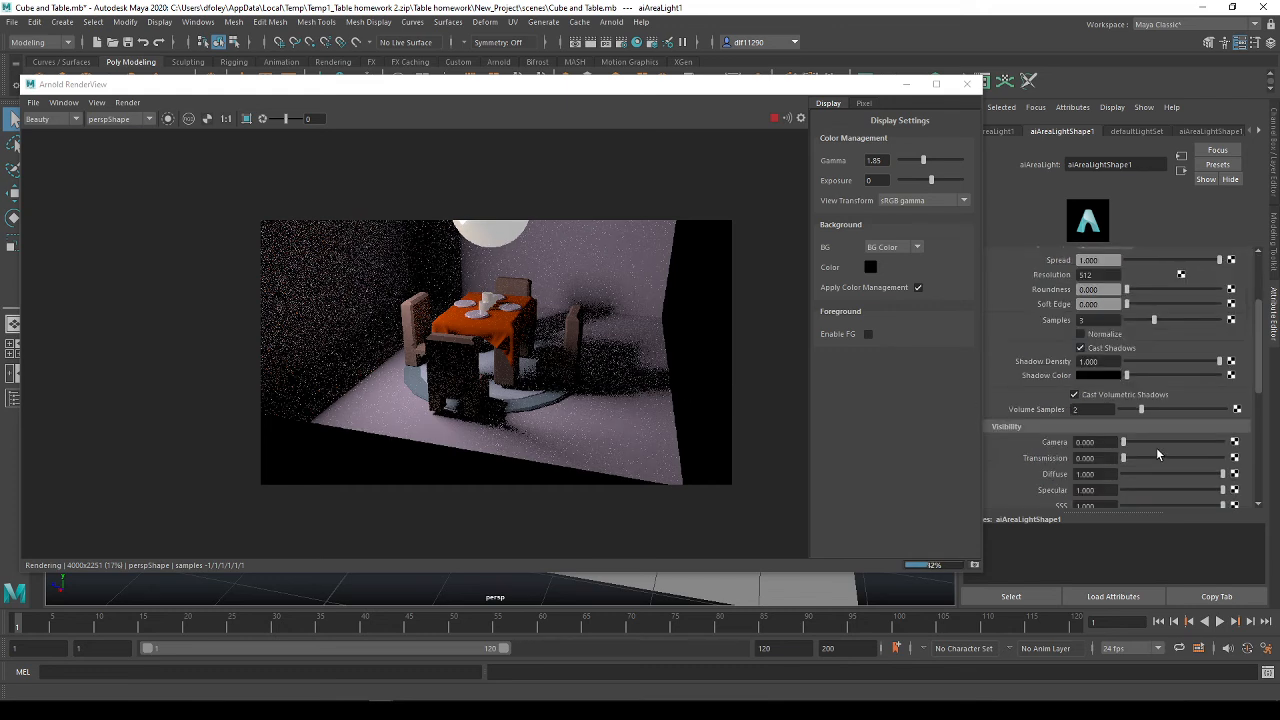
pyautogui.scroll(-2, 1157, 453)
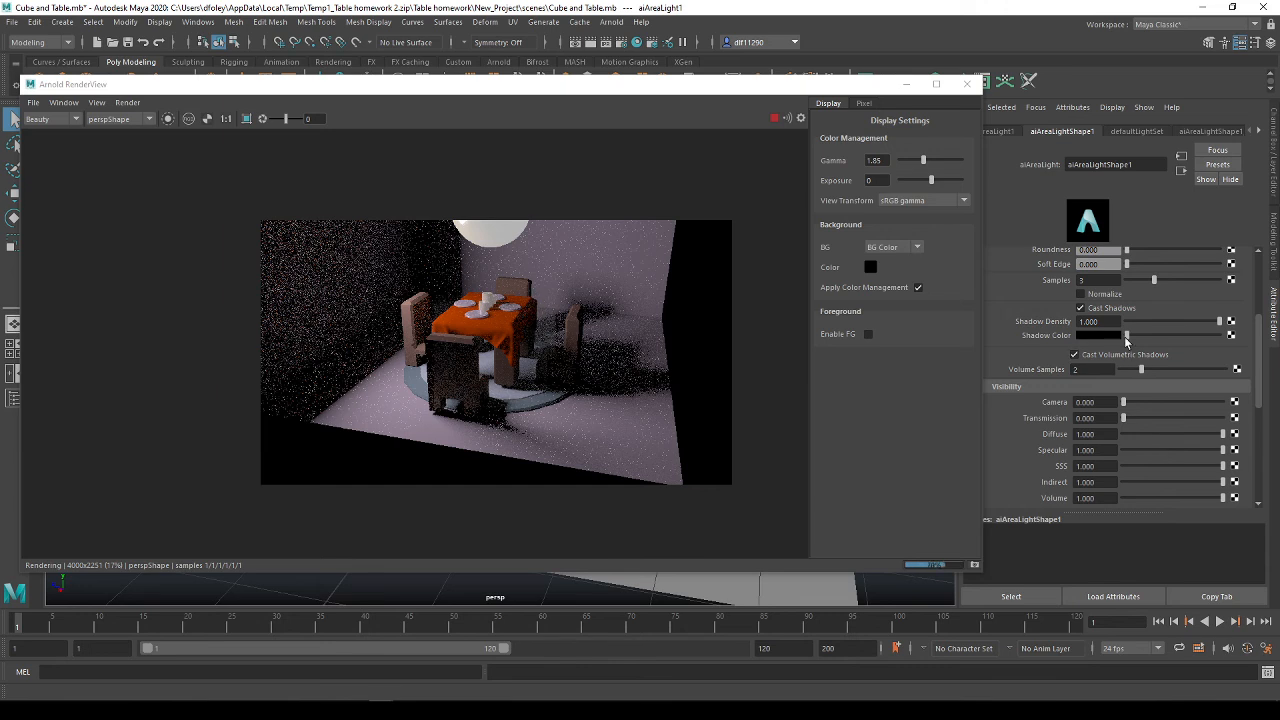
pyautogui.moveTo(1155, 342); pyautogui.dragTo(1186, 342)
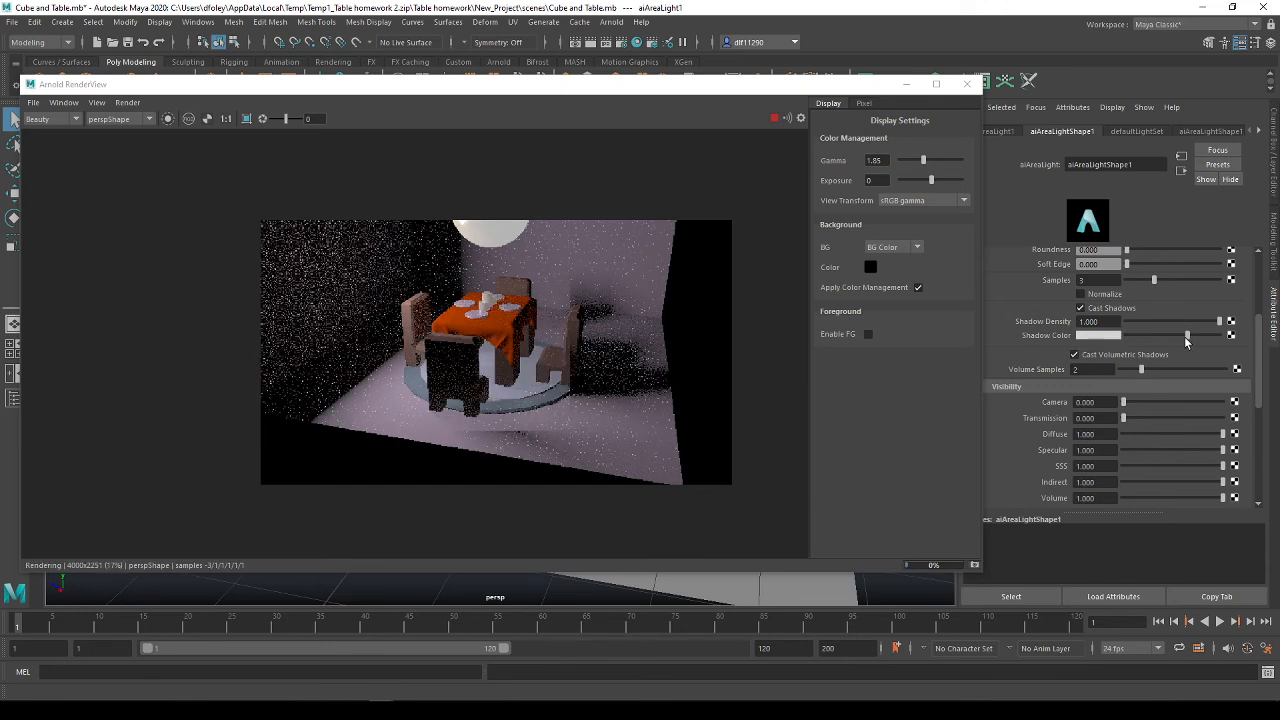
pyautogui.moveTo(1186, 342); pyautogui.dragTo(1168, 337)
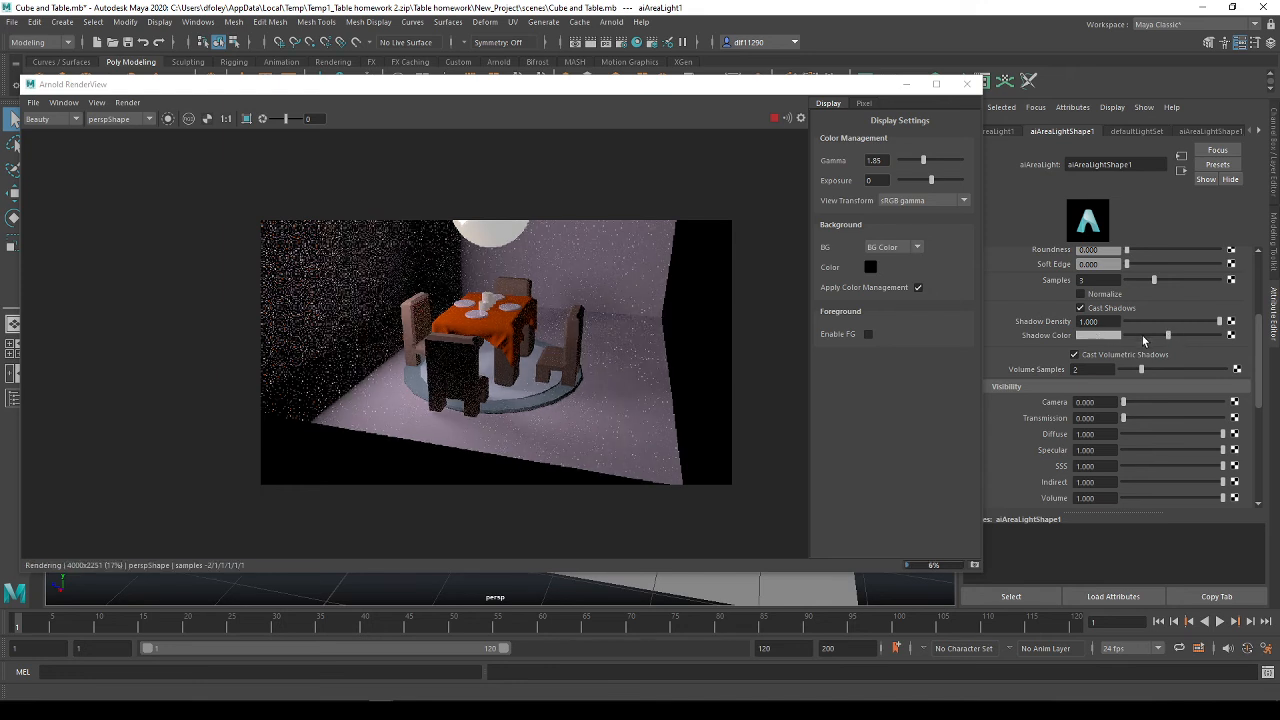
pyautogui.click(1156, 335)
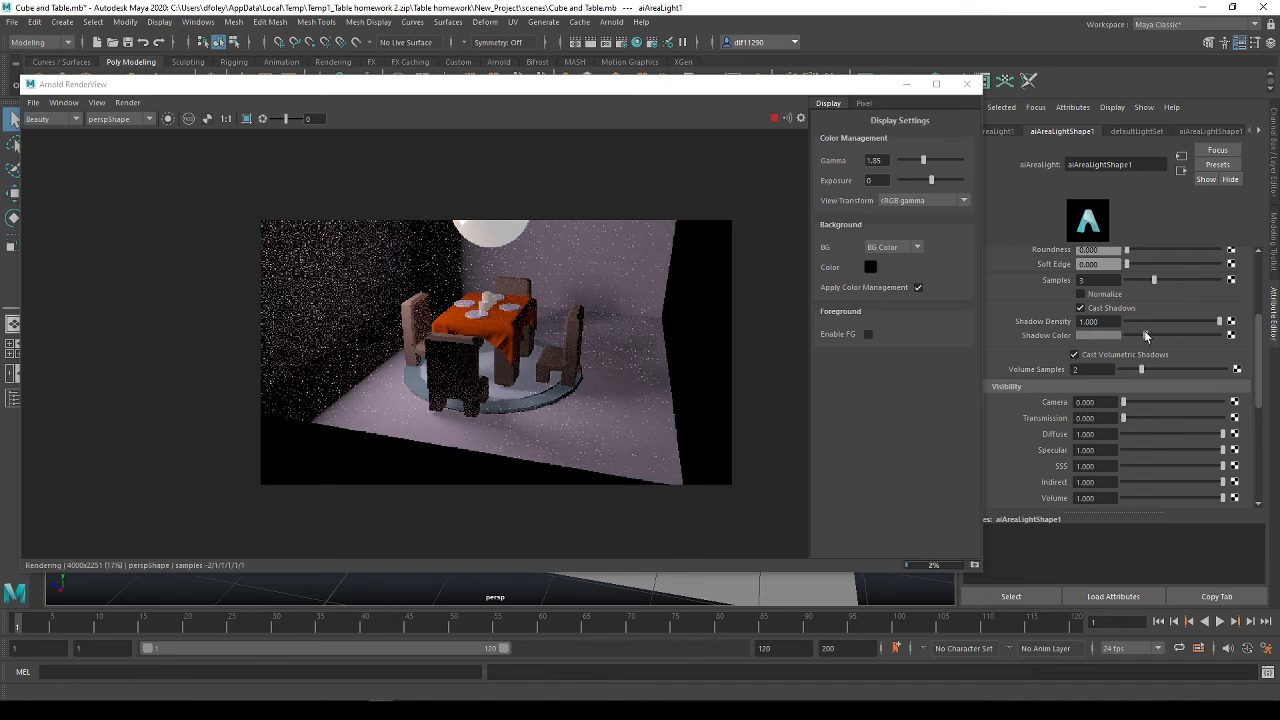
pyautogui.moveTo(1145, 335); pyautogui.dragTo(1140, 336)
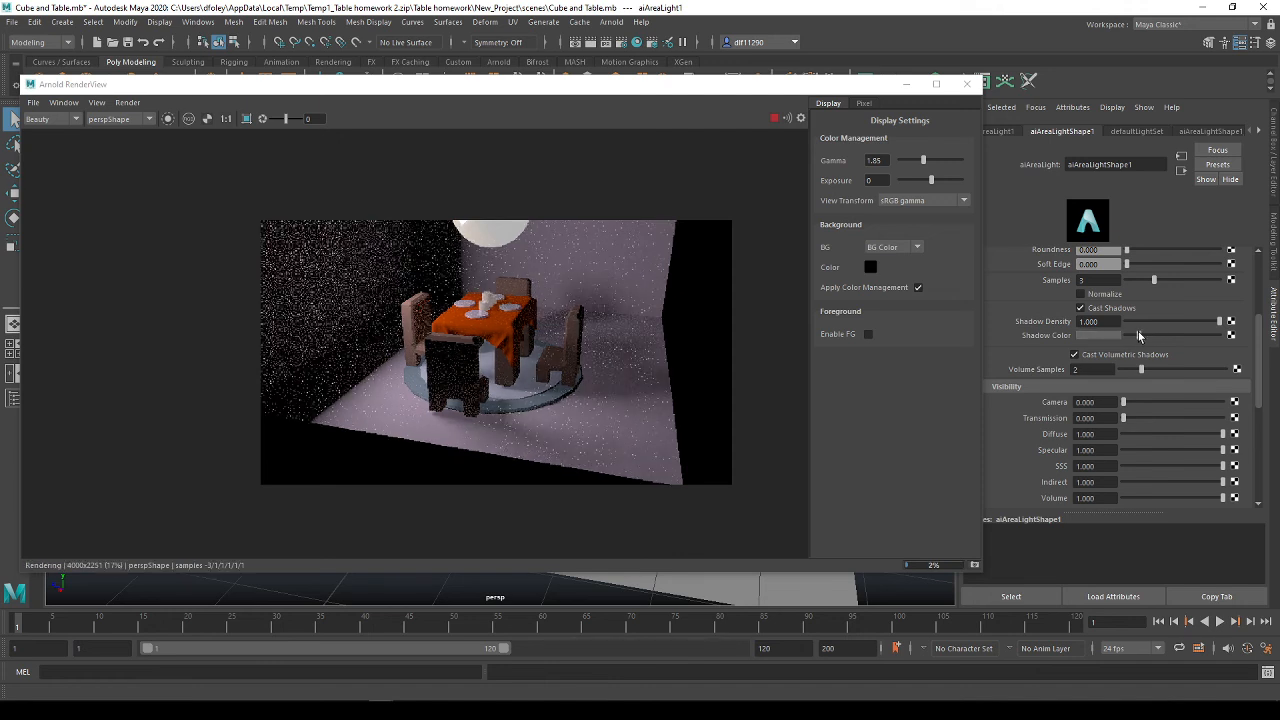
pyautogui.moveTo(1138, 331); pyautogui.dragTo(1132, 330)
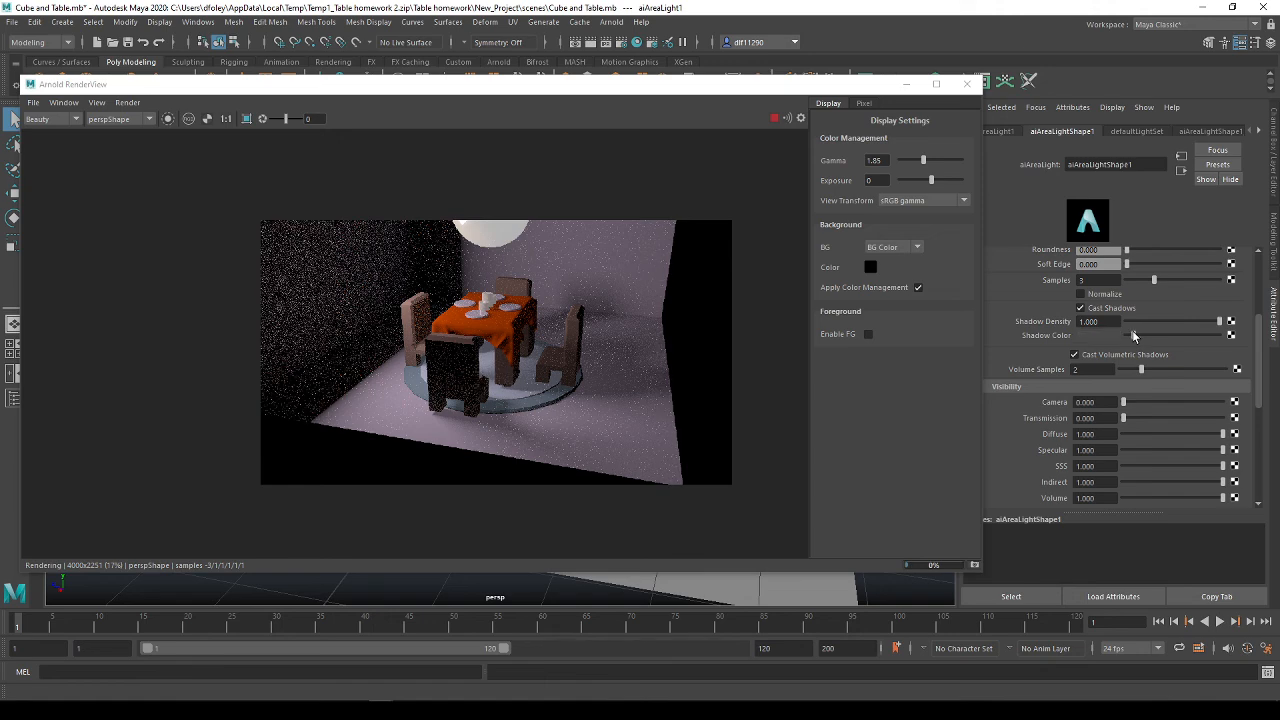